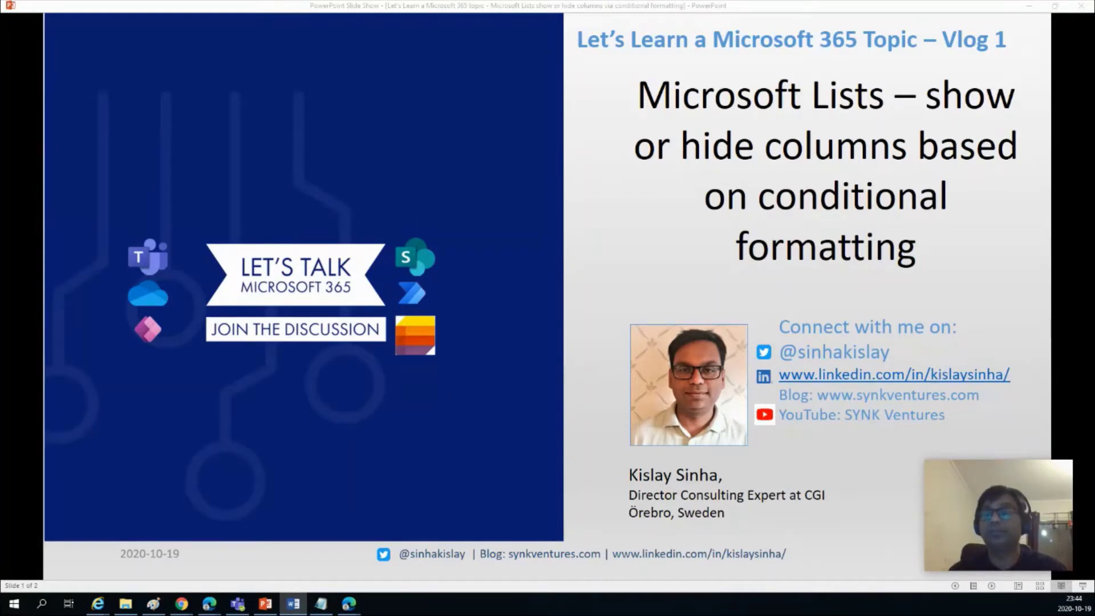
# Dismiss the taskbar window previews, leaving the title slide show in front
pyautogui.moveTo(349, 603)
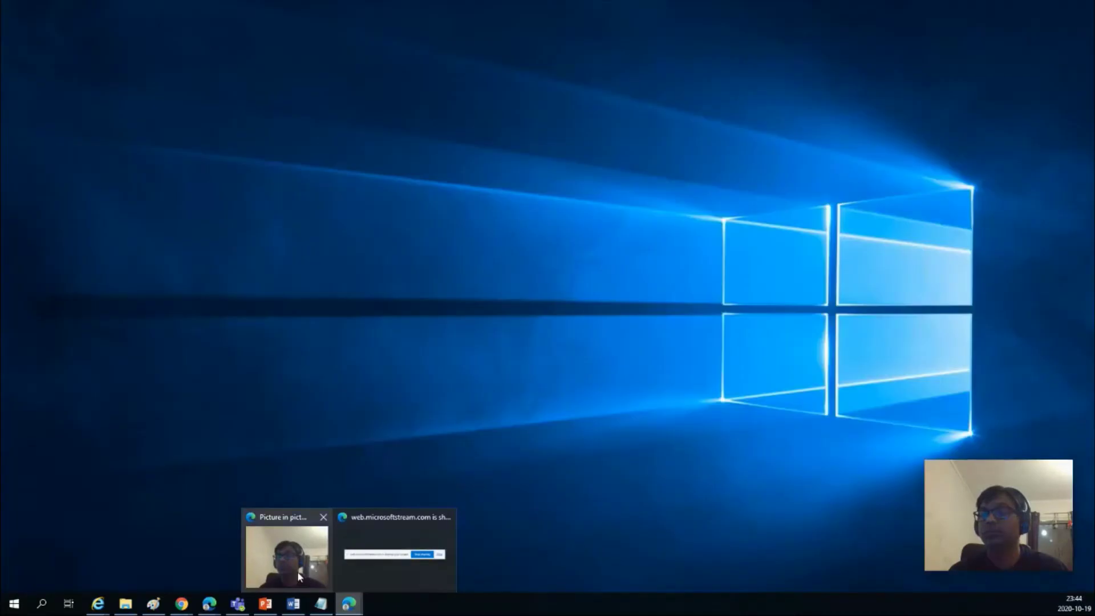
pyautogui.click(298, 573)
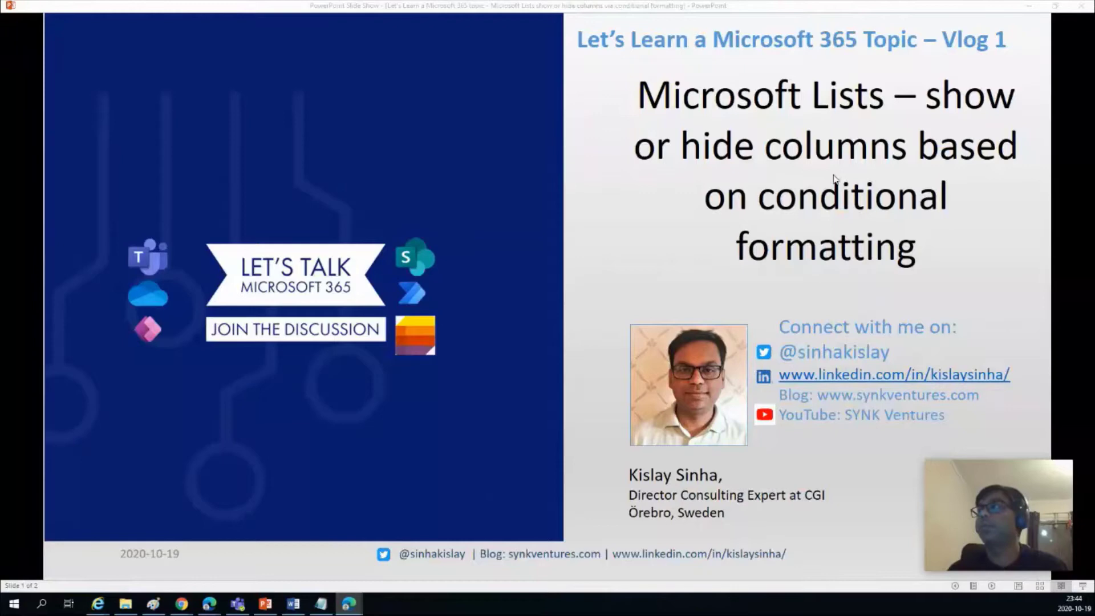
# Minimize the slide show and reload the Content scheduler list page
pyautogui.click(1033, 7)
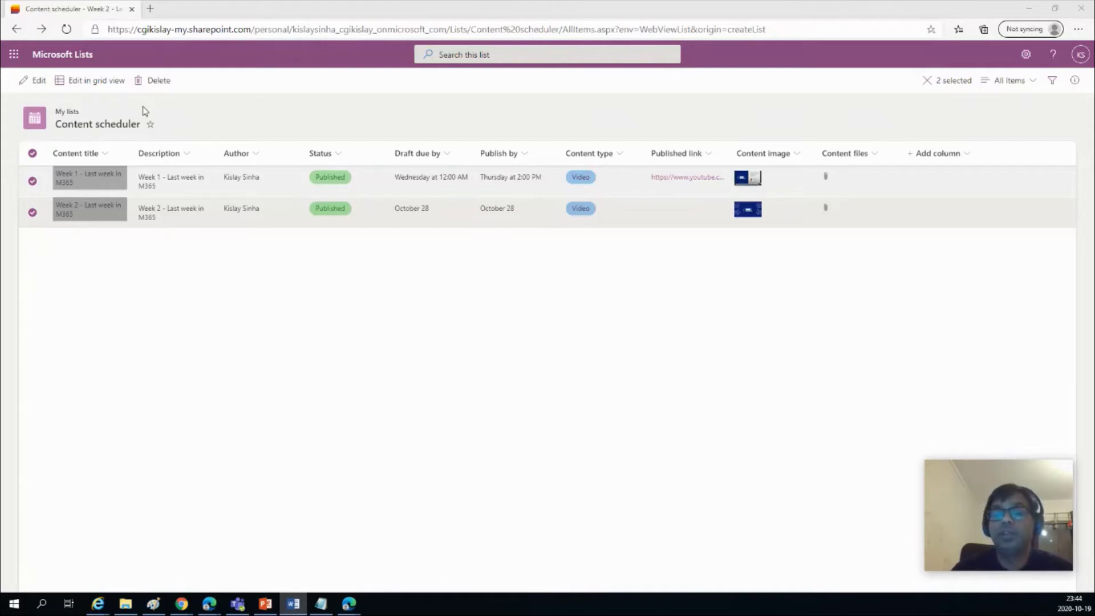
pyautogui.click(34, 120)
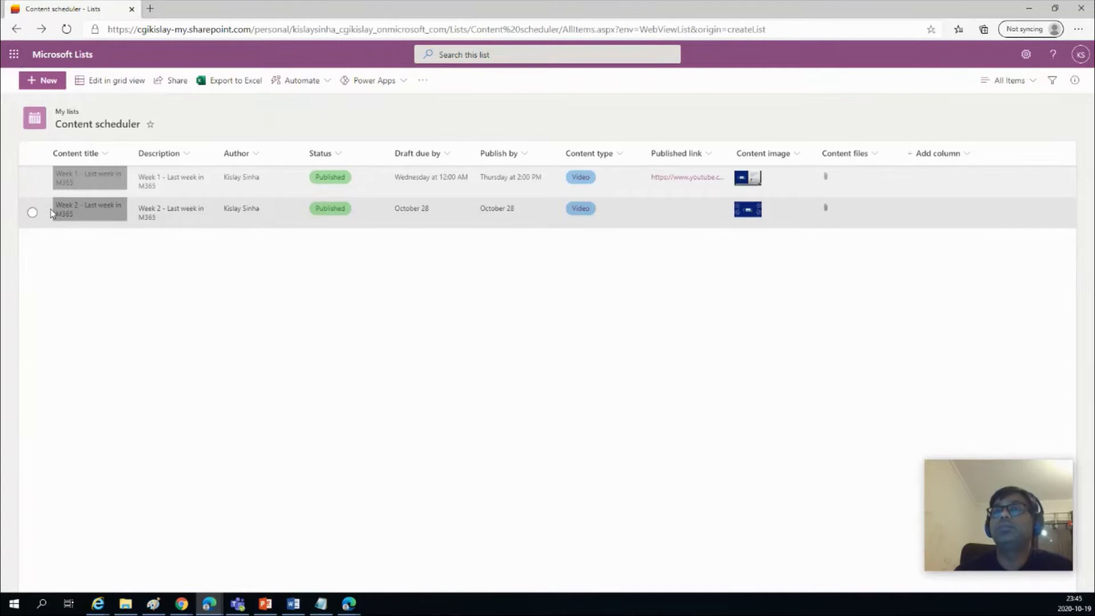
# From a new item form's Edit columns pane, open Published link's conditional formula editor
pyautogui.click(48, 82)
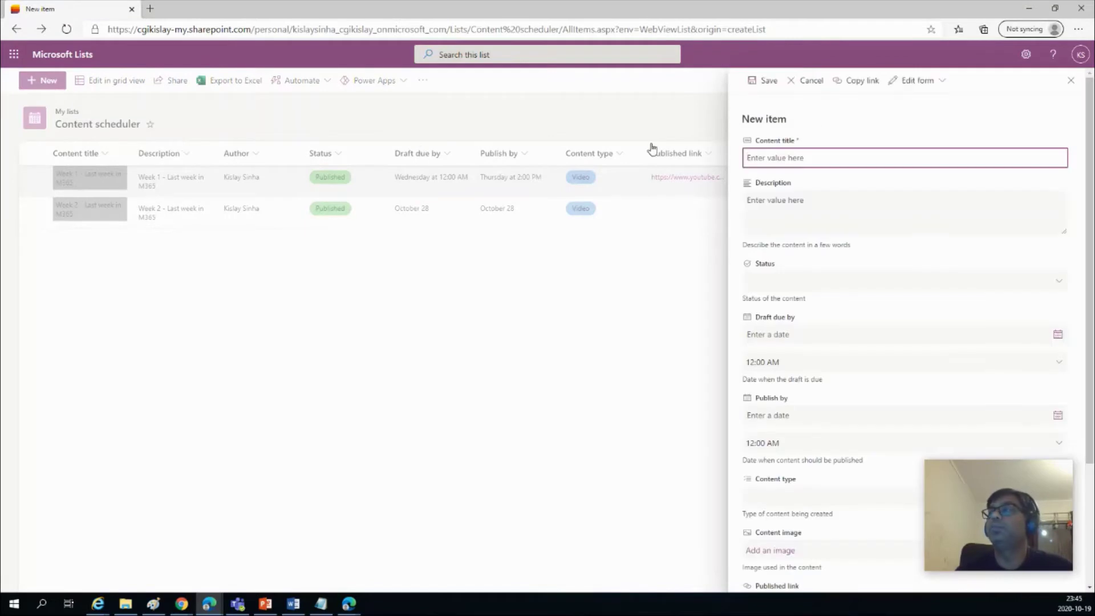
pyautogui.click(944, 85)
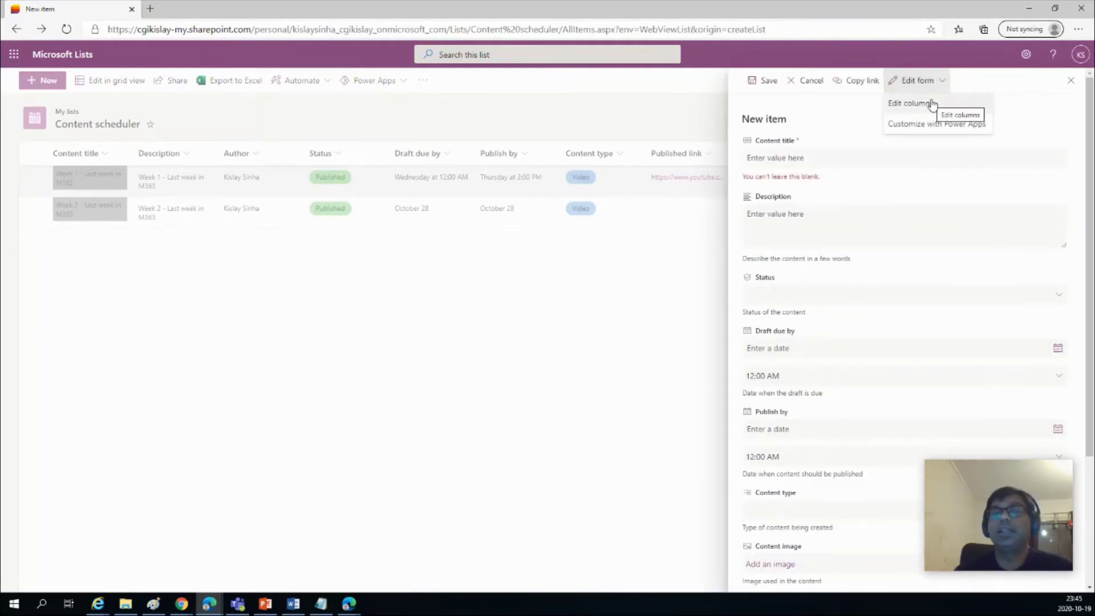
pyautogui.click(932, 103)
pyautogui.moveTo(1016, 302)
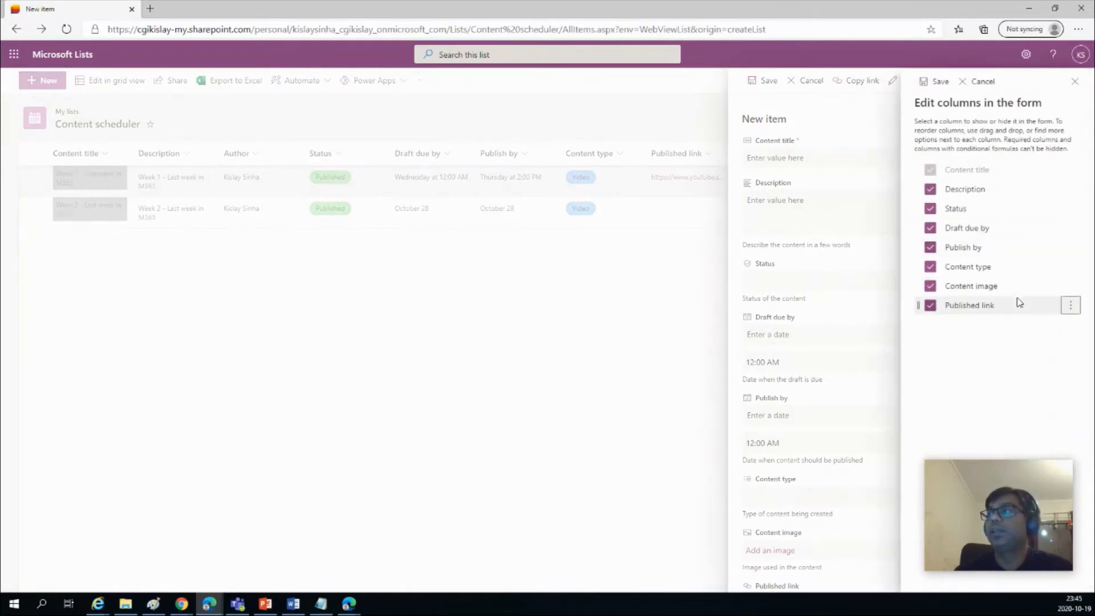
pyautogui.click(1070, 307)
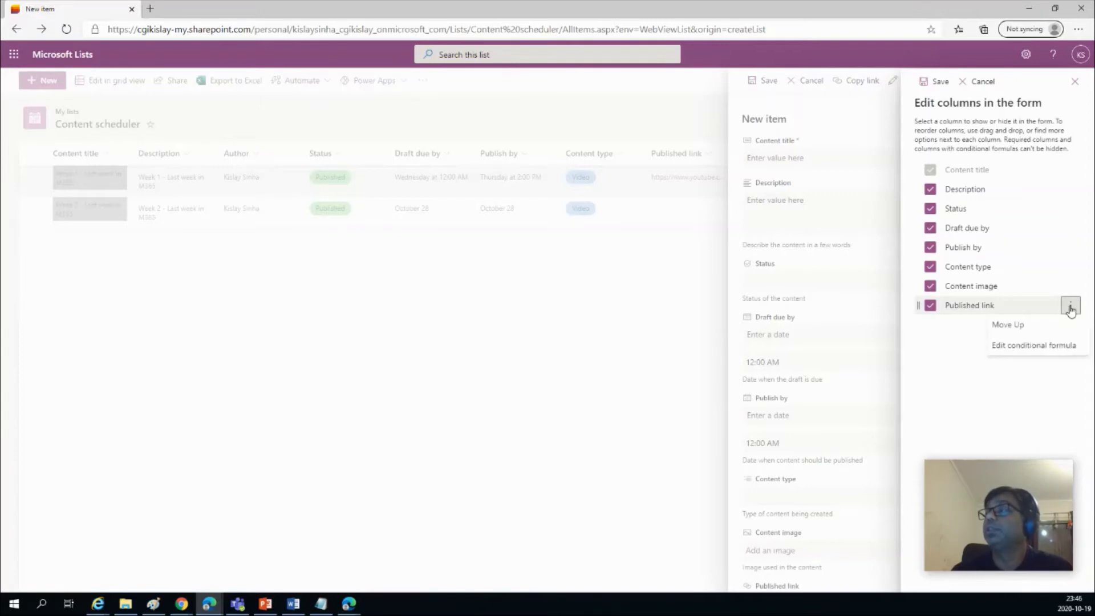
pyautogui.click(1040, 345)
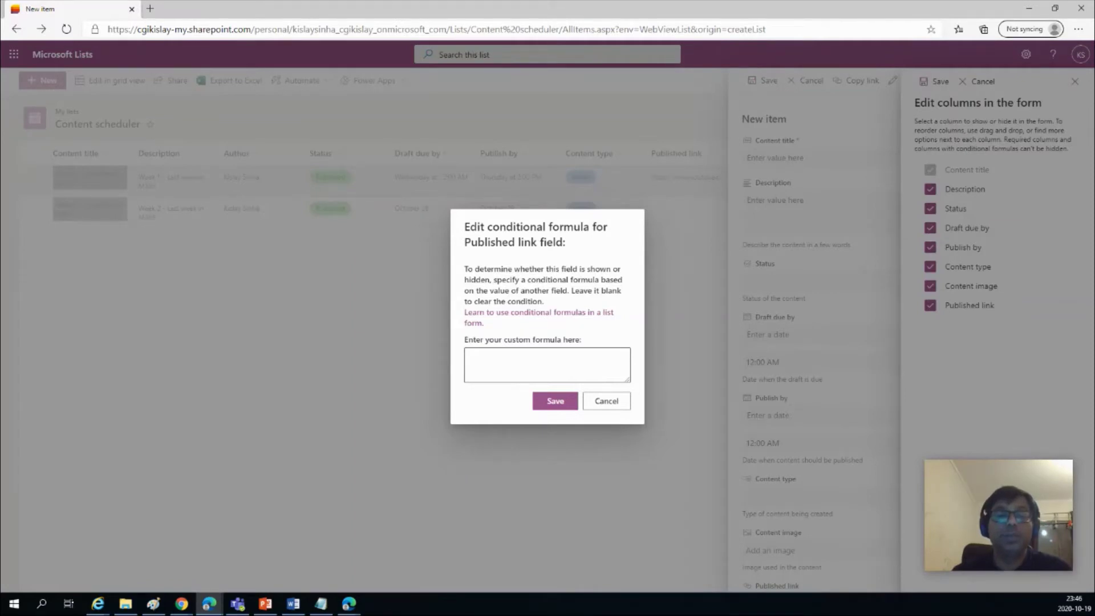
# Paste and save =if([$Status]=='Ready to publish' || [$Status]=='Published','true','false') for Published link
pyautogui.hotkey('alt', 'Tab')
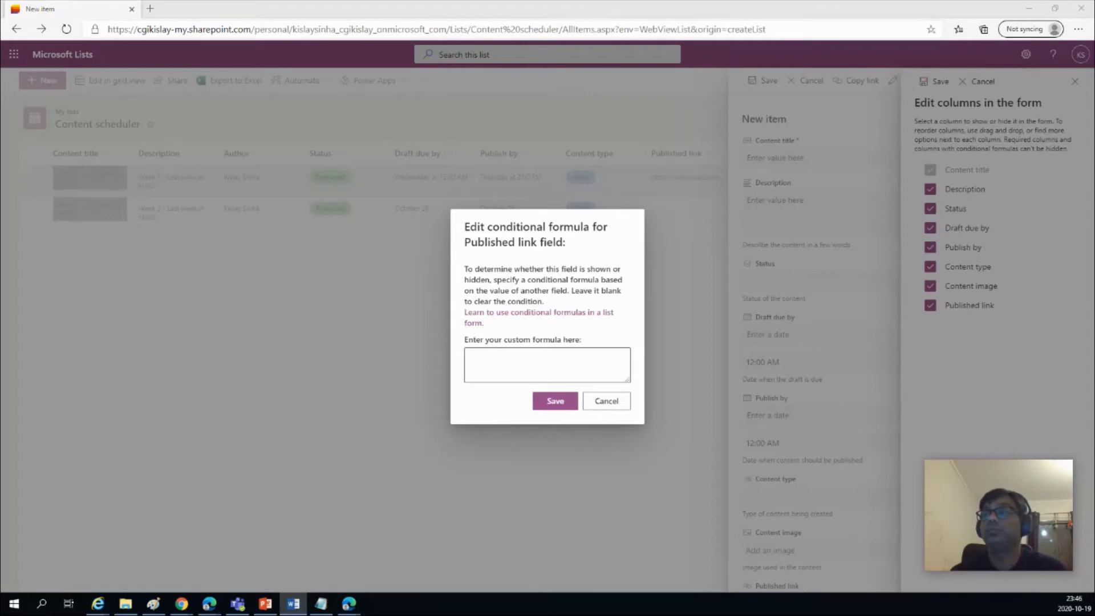
pyautogui.click(505, 360)
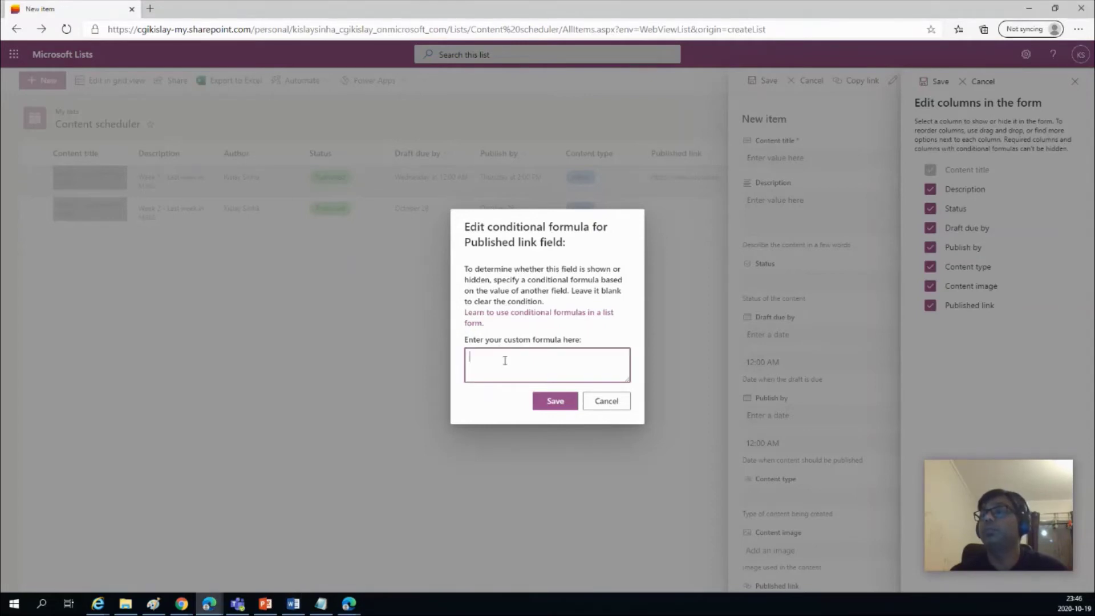
pyautogui.write("=if([$Status]=='Ready to publish' || [$Status]=='Published','true', 'false')")
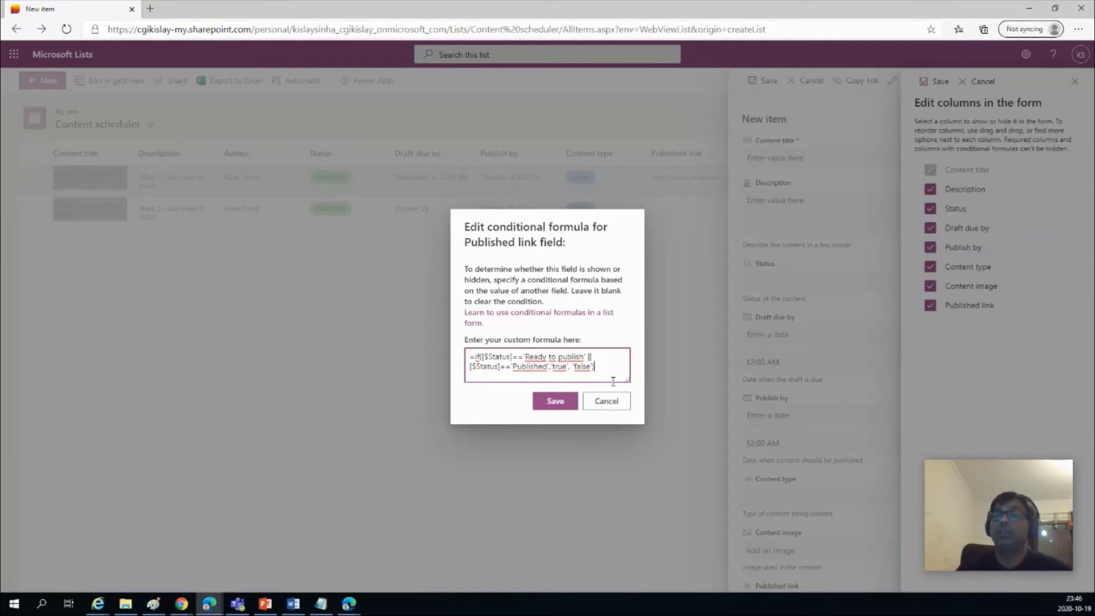
pyautogui.click(555, 404)
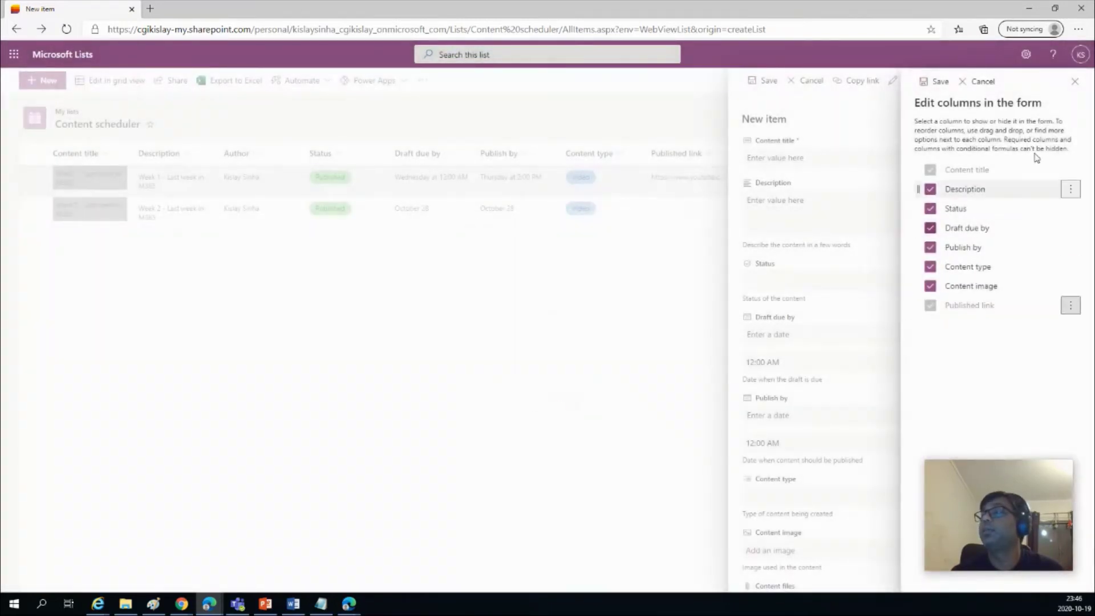
# Save the form column settings and set Status to Ready to publish to reveal Published link
pyautogui.click(940, 82)
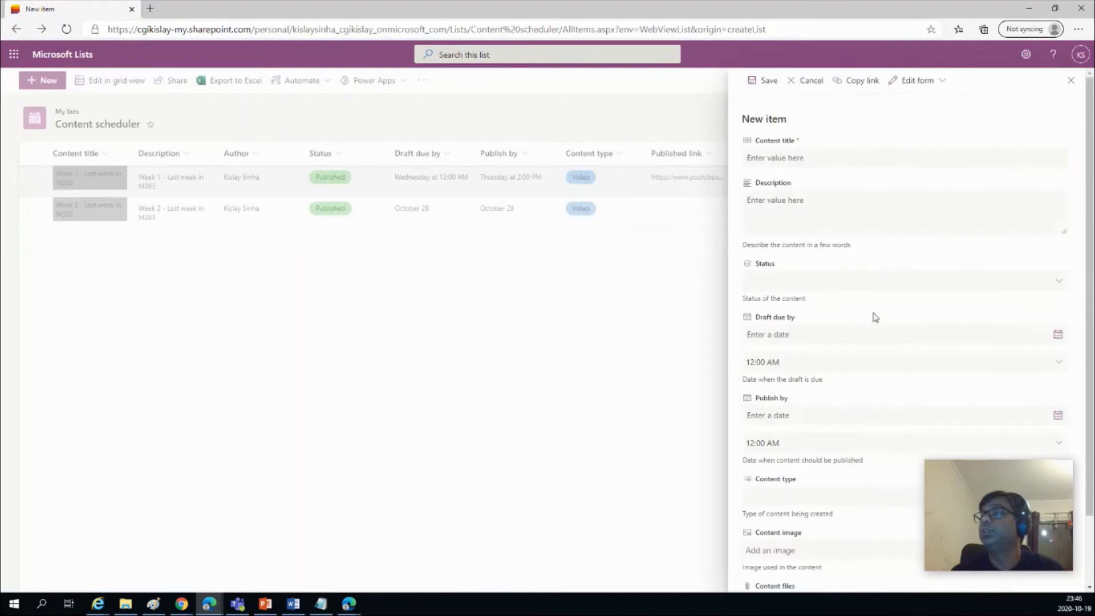
pyautogui.moveTo(1091, 347); pyautogui.dragTo(1091, 423)
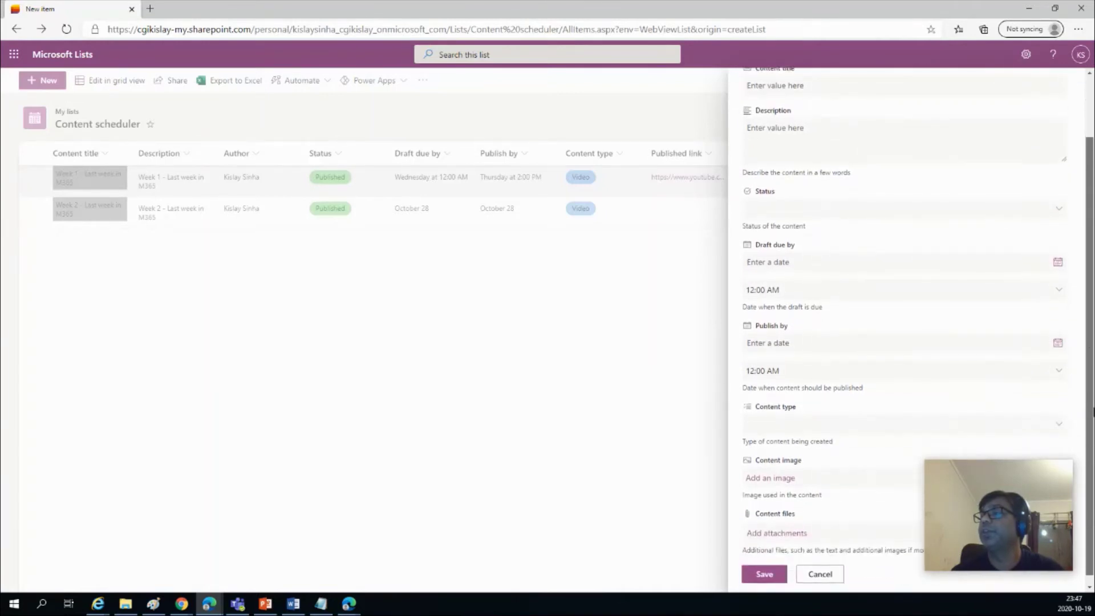
pyautogui.click(1057, 212)
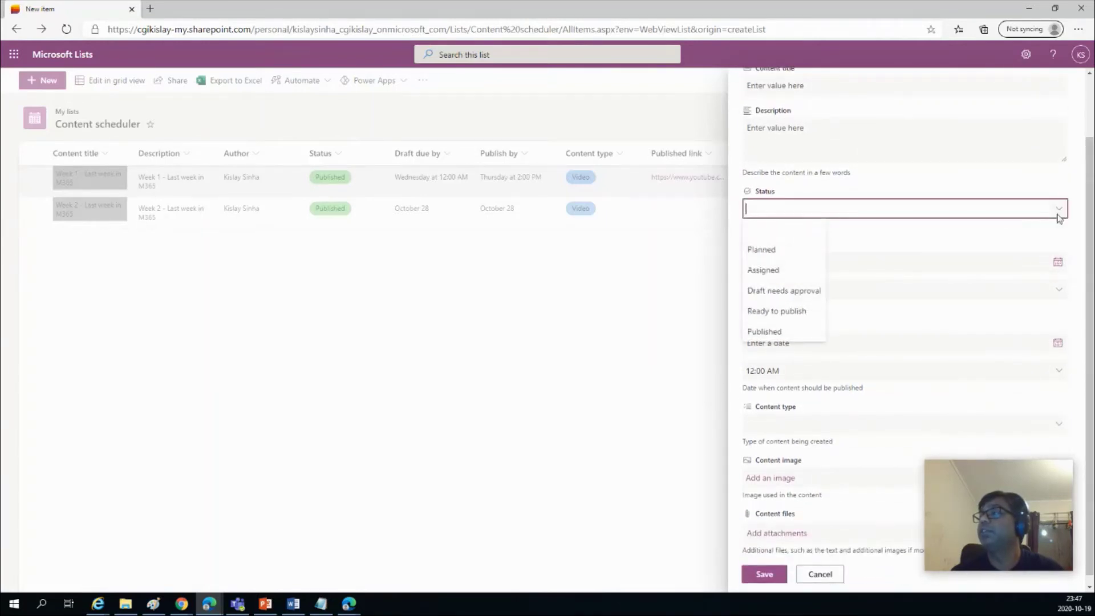
pyautogui.click(801, 312)
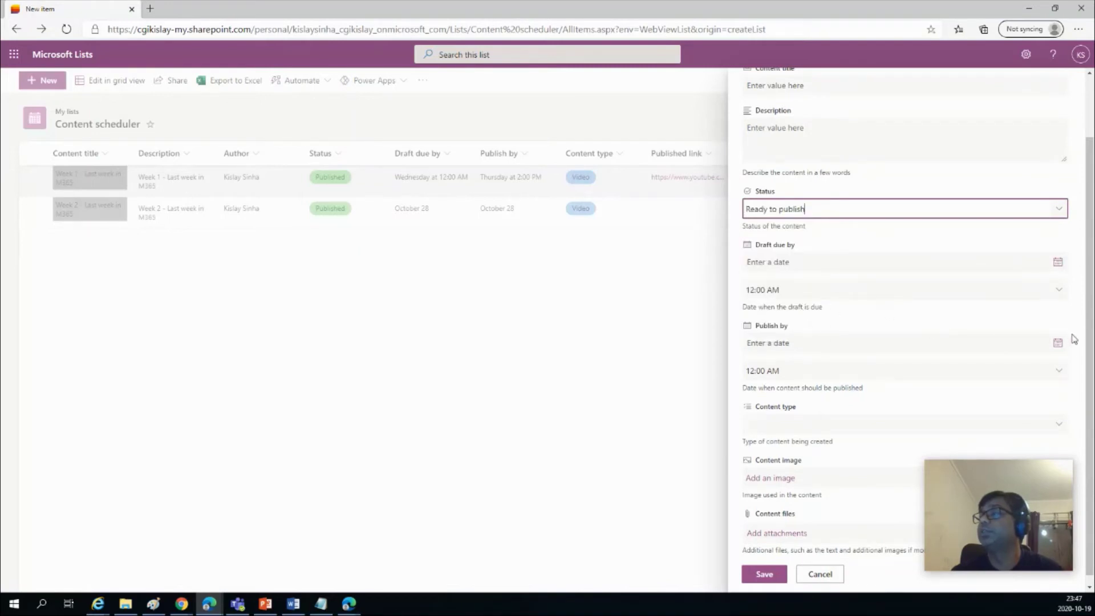
# Switch Status to Assigned, then Published, confirming Published link hides and reappears
pyautogui.moveTo(1090, 330); pyautogui.dragTo(1091, 388)
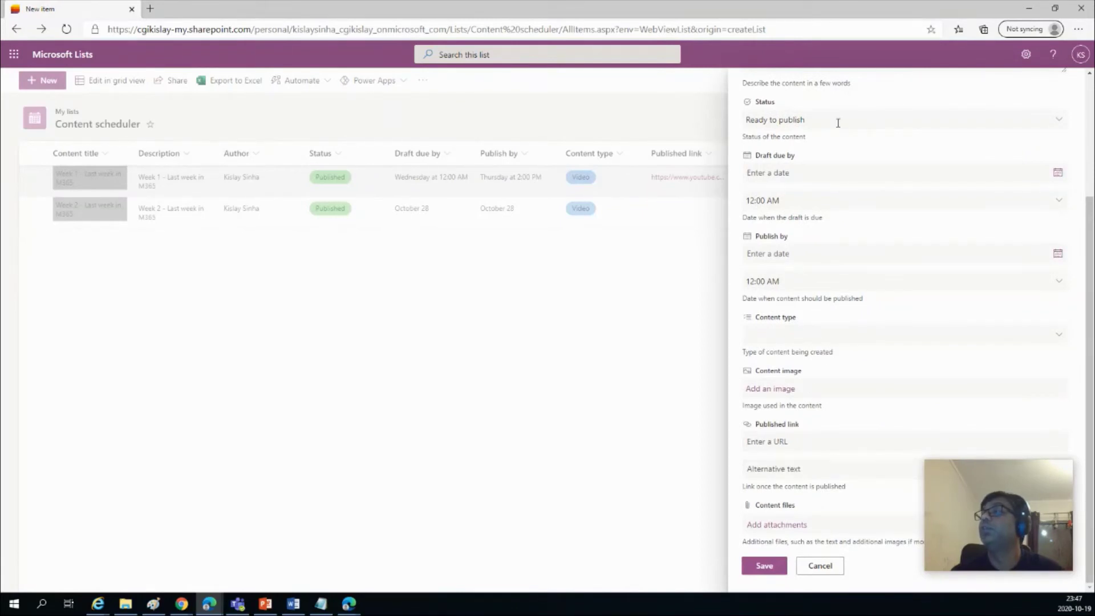
pyautogui.click(1056, 121)
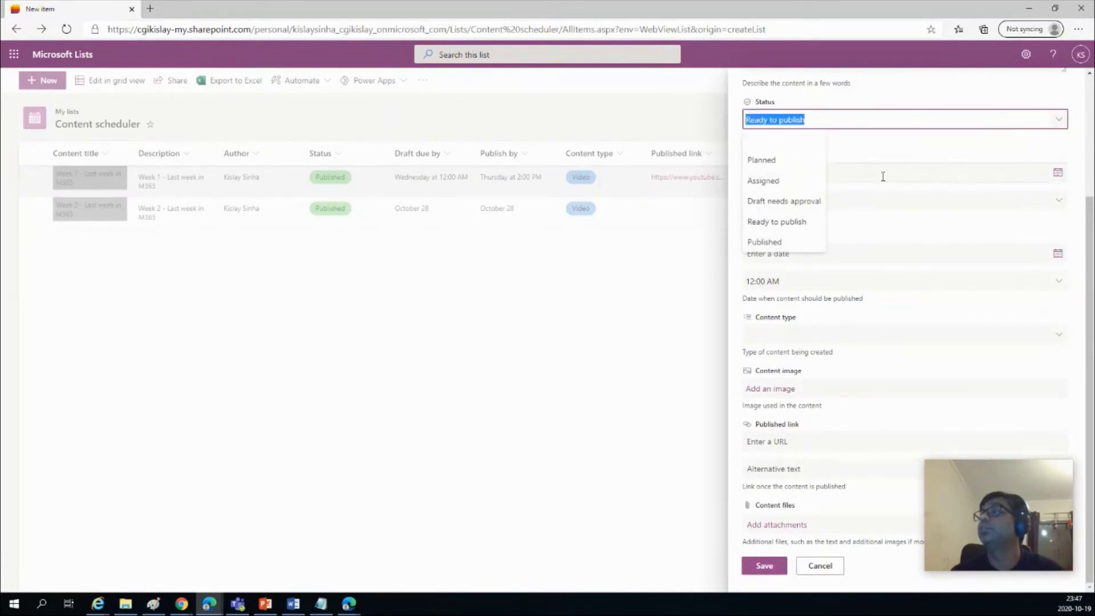
pyautogui.click(772, 185)
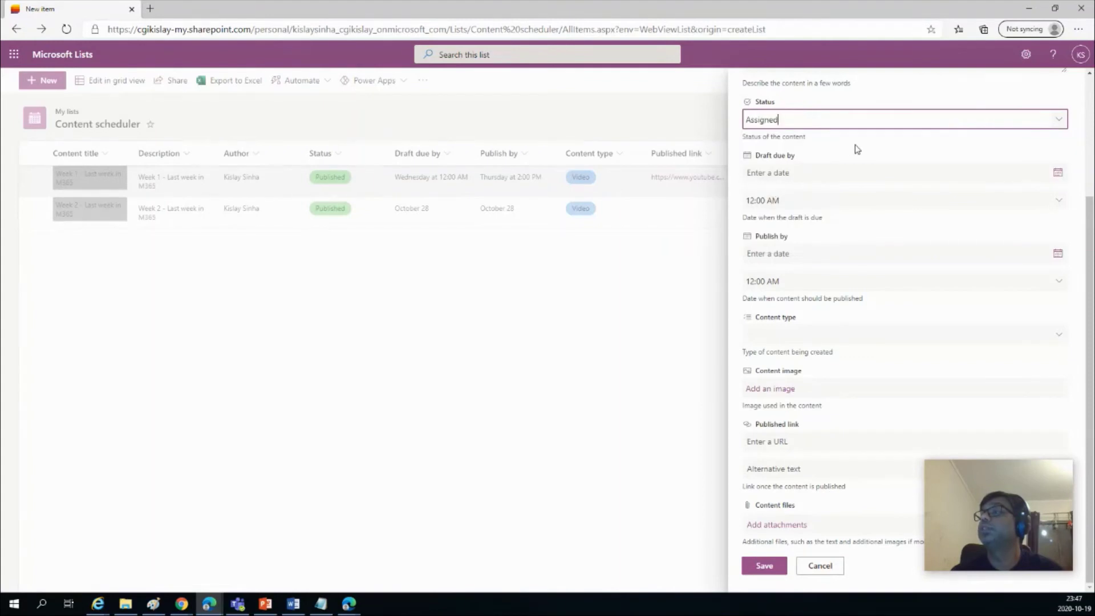
pyautogui.scroll(2, 856, 147)
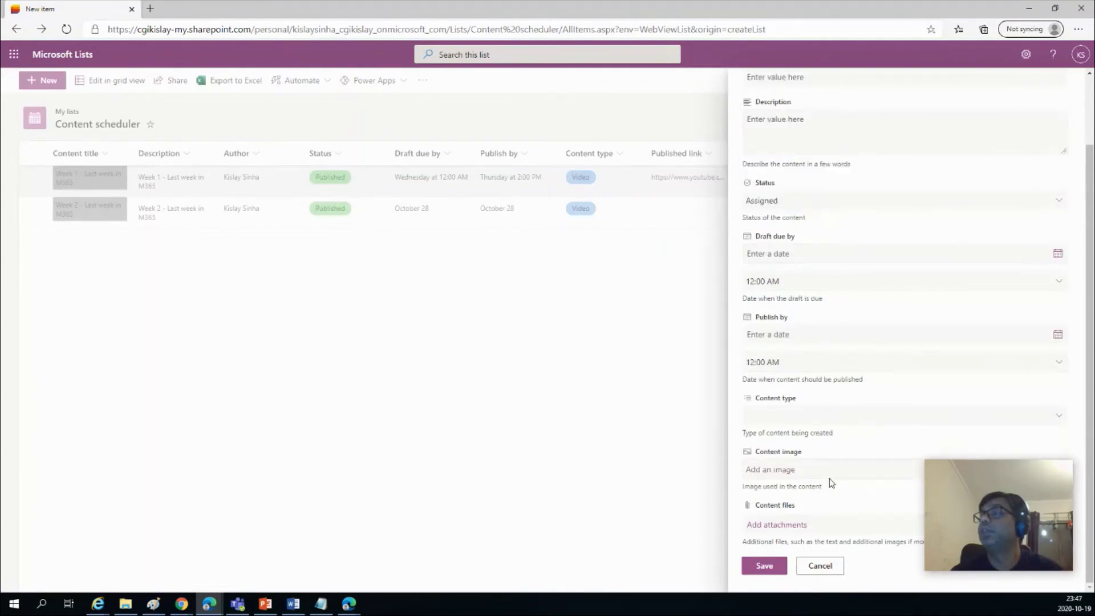
pyautogui.click(891, 204)
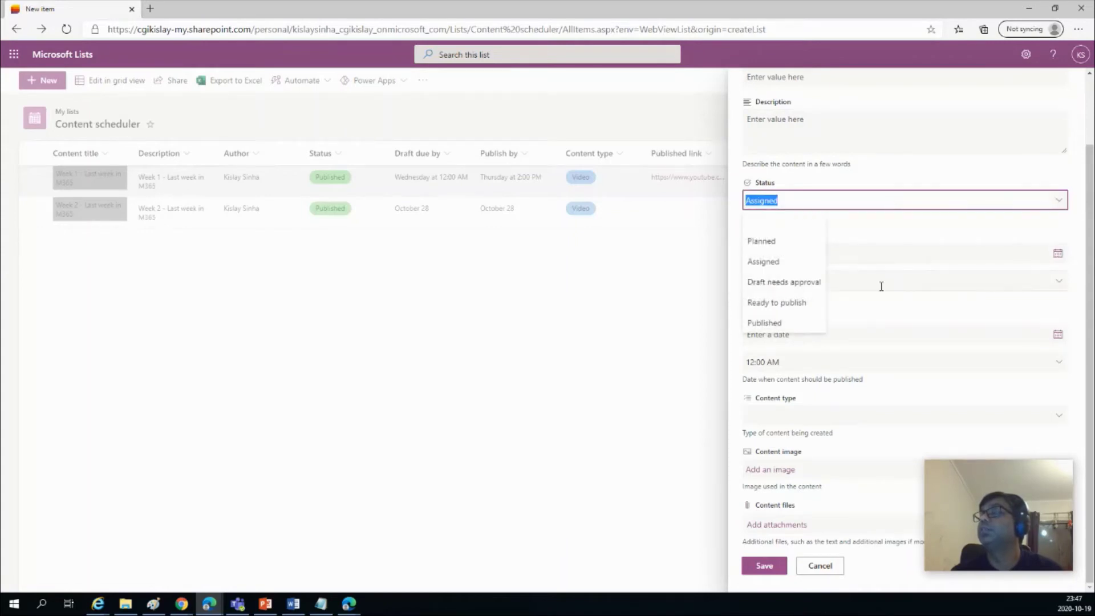
pyautogui.click(763, 323)
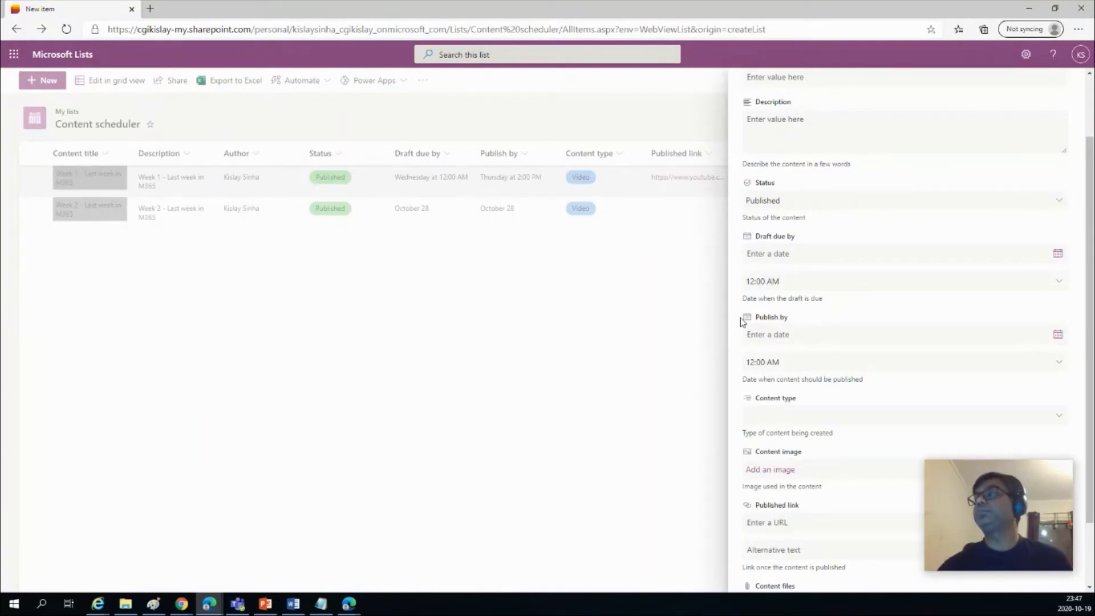
# Discard the new item form and open the Week 2 item
pyautogui.moveTo(1090, 248); pyautogui.dragTo(1082, 161)
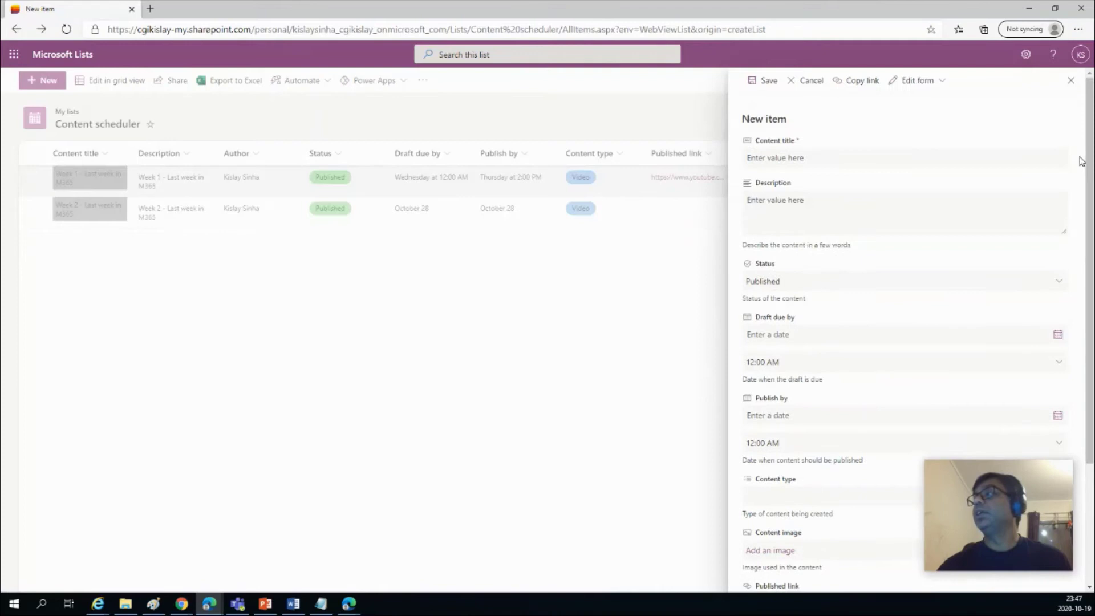
pyautogui.click(811, 80)
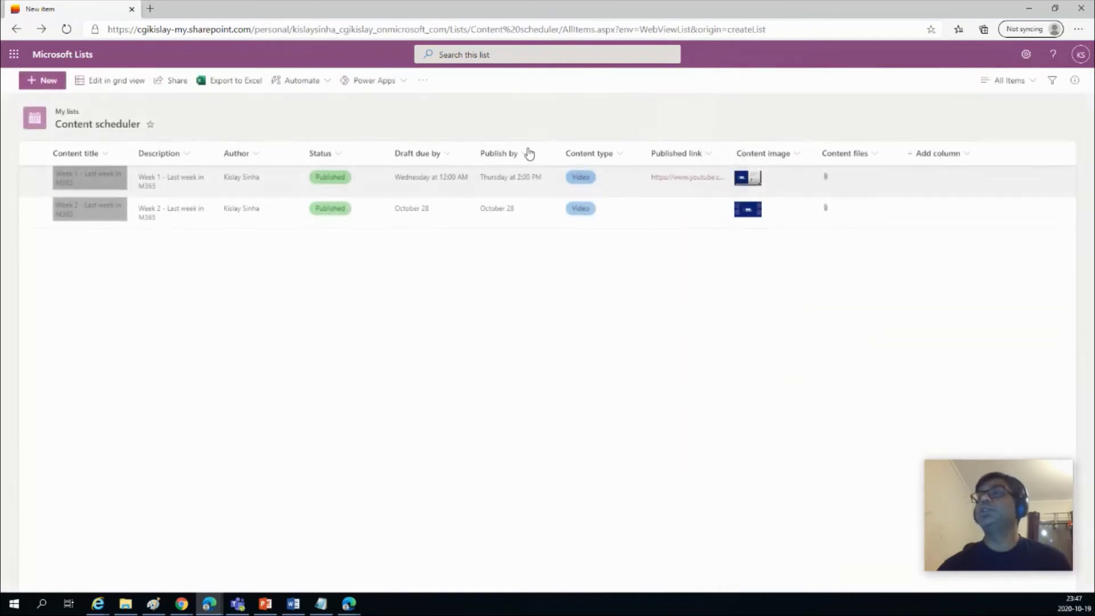
pyautogui.click(73, 207)
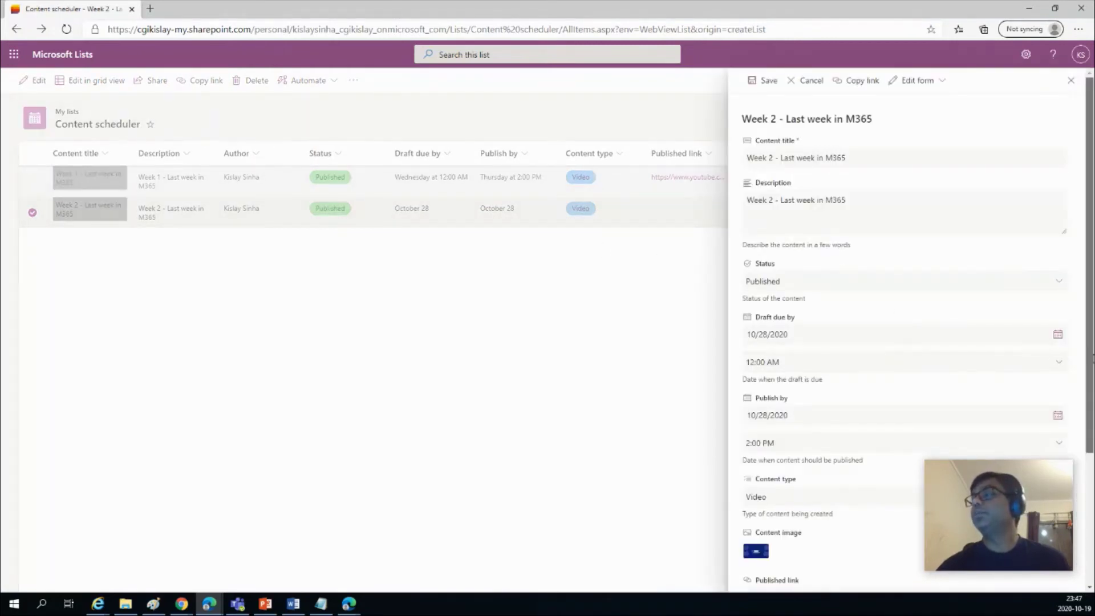
# Set Week 2's Status to Planned in its edit form, hiding Published link
pyautogui.scroll(-3, 895, 367)
pyautogui.scroll(-1, 907, 334)
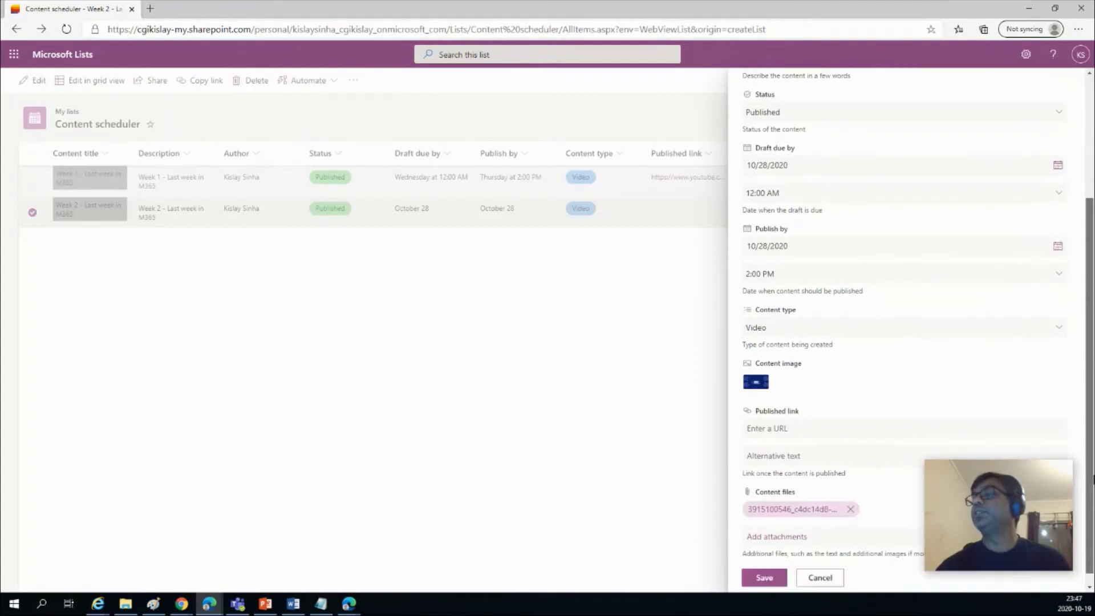
pyautogui.scroll(2, 906, 333)
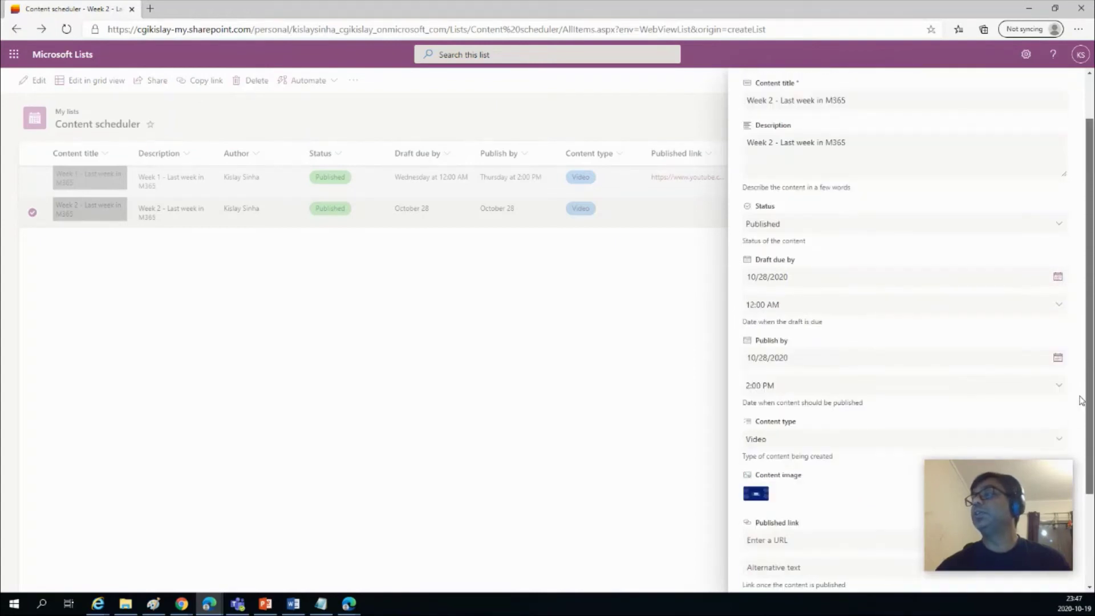
pyautogui.click(1055, 224)
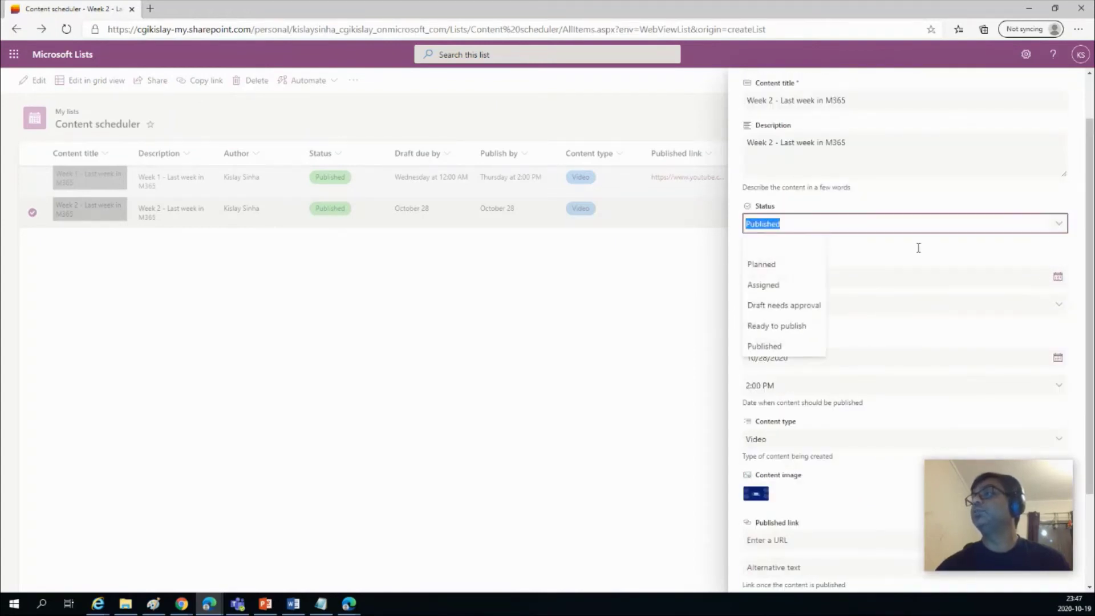
pyautogui.click(785, 269)
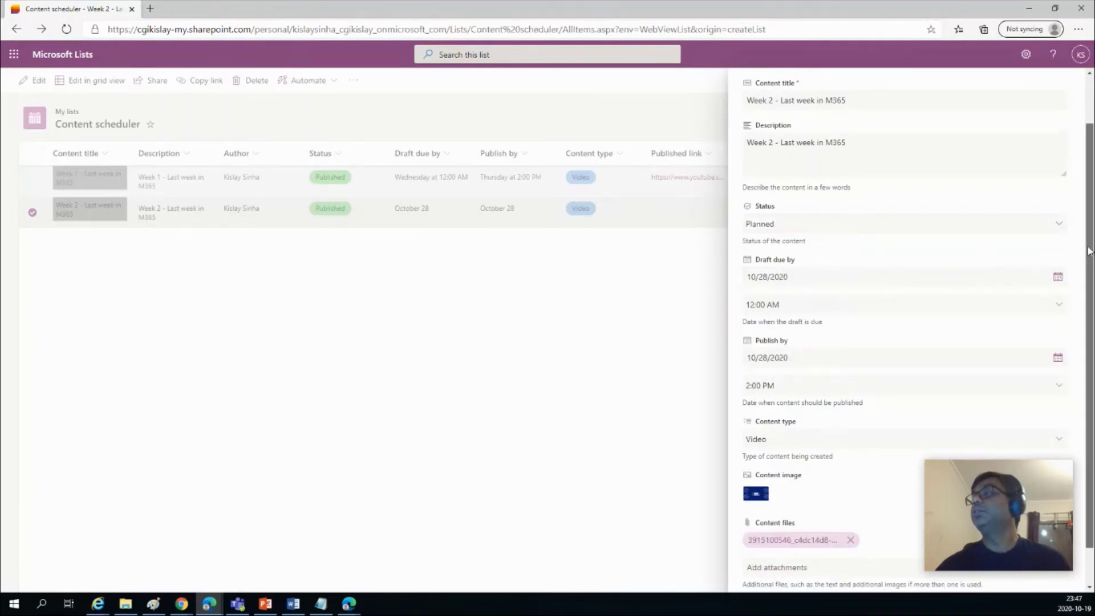
pyautogui.scroll(-2, 984, 249)
pyautogui.scroll(1, 1092, 317)
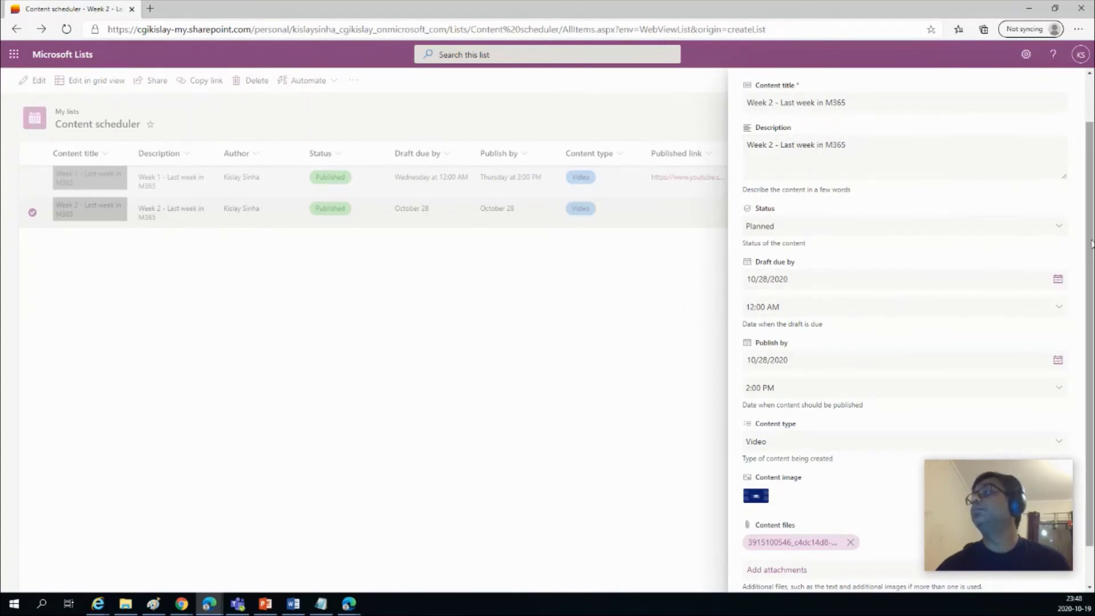
pyautogui.scroll(1, 1079, 159)
# Cancel the edit form, open Week 2's details, set Status to Planned and close the pane
pyautogui.click(810, 80)
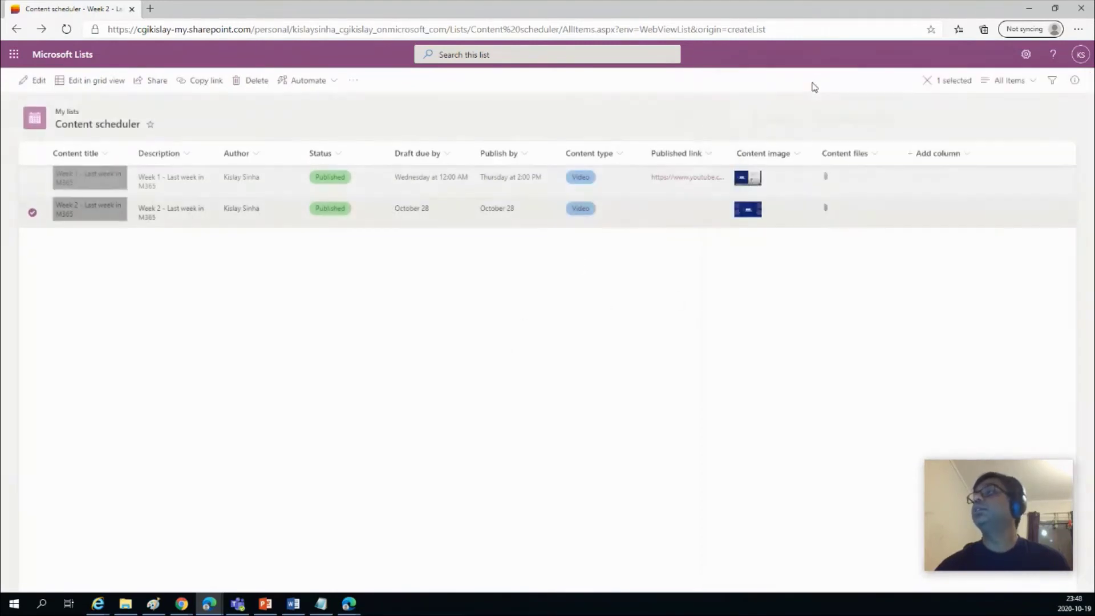
pyautogui.rightClick(99, 206)
pyautogui.click(111, 211)
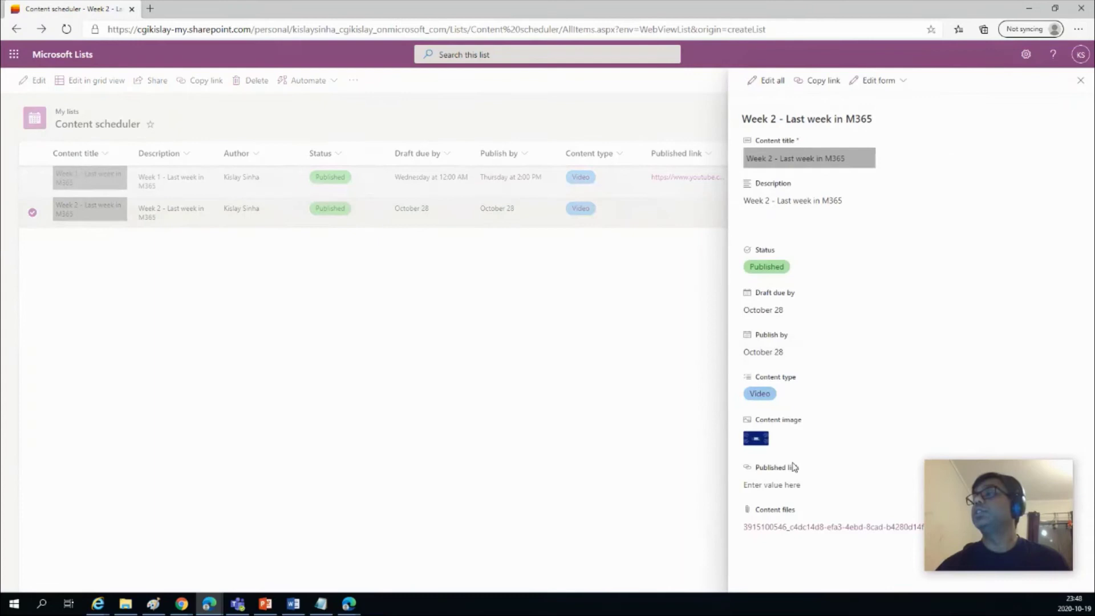
pyautogui.click(804, 269)
pyautogui.click(776, 311)
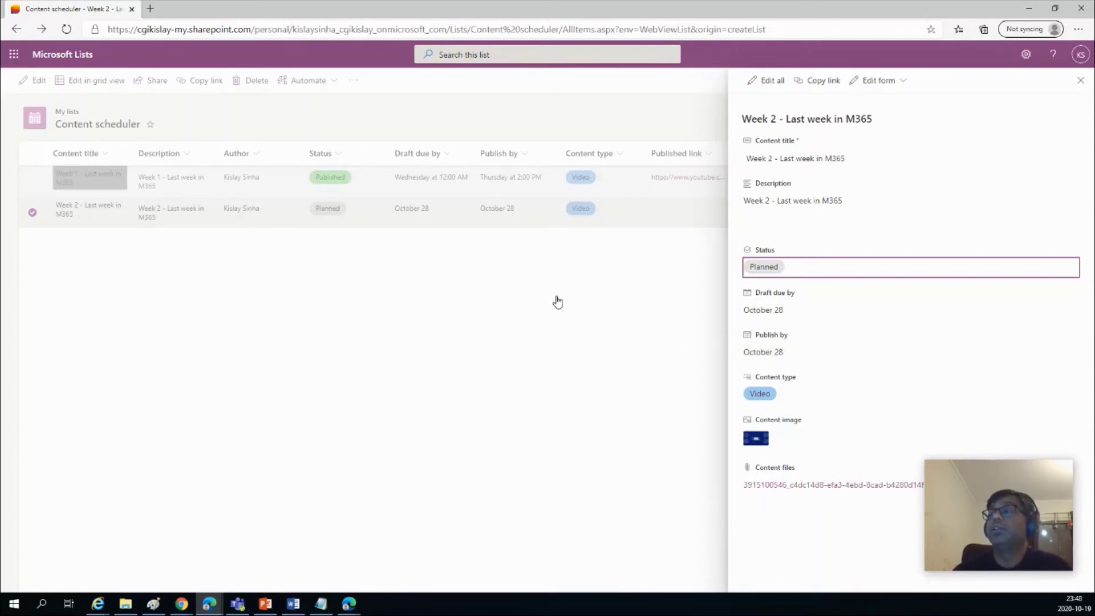
pyautogui.click(675, 340)
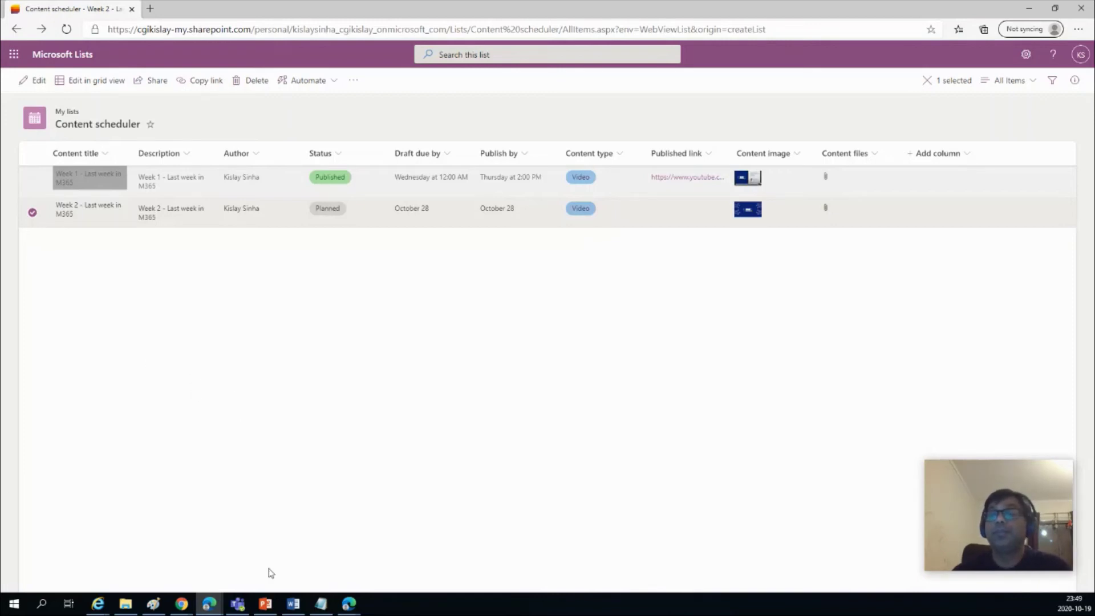
# Present the Limitations and other options slide, then return to the Content scheduler list
pyautogui.click(268, 608)
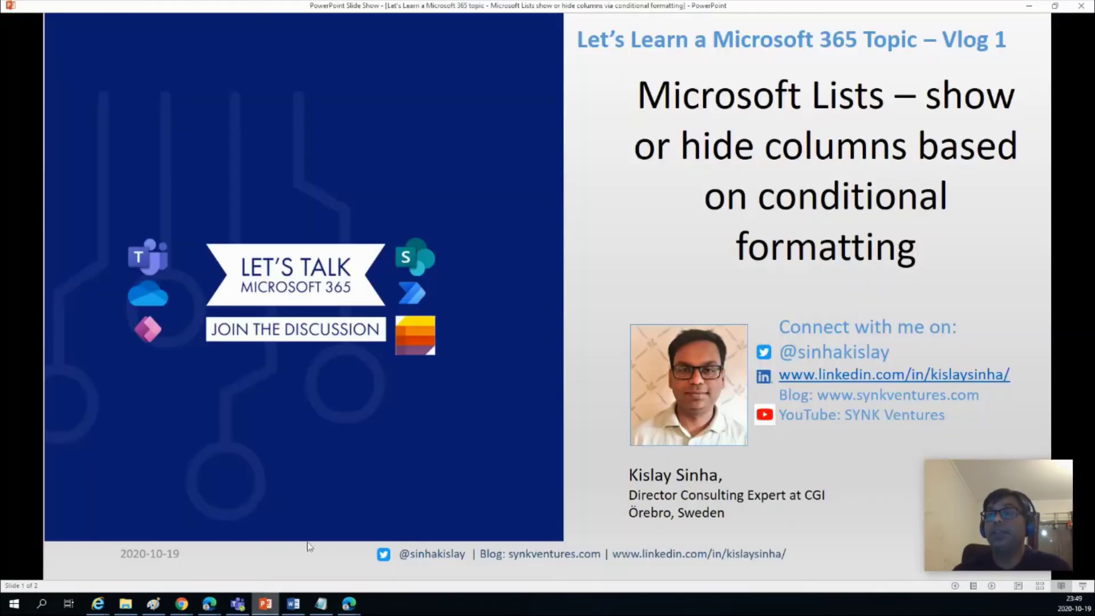
pyautogui.click(334, 519)
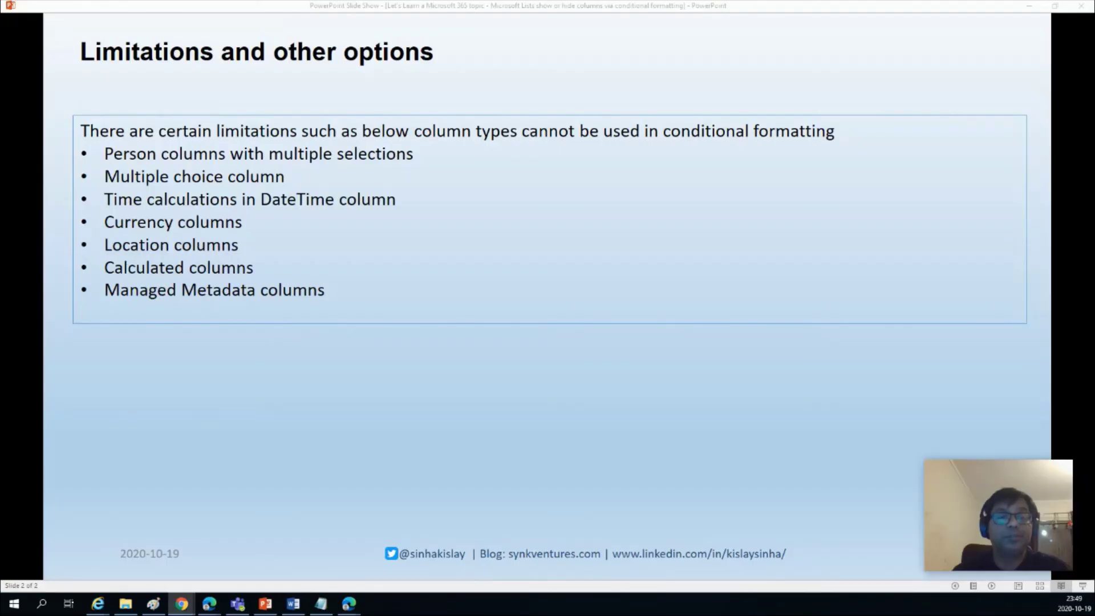
pyautogui.hotkey('alt', 'Tab')
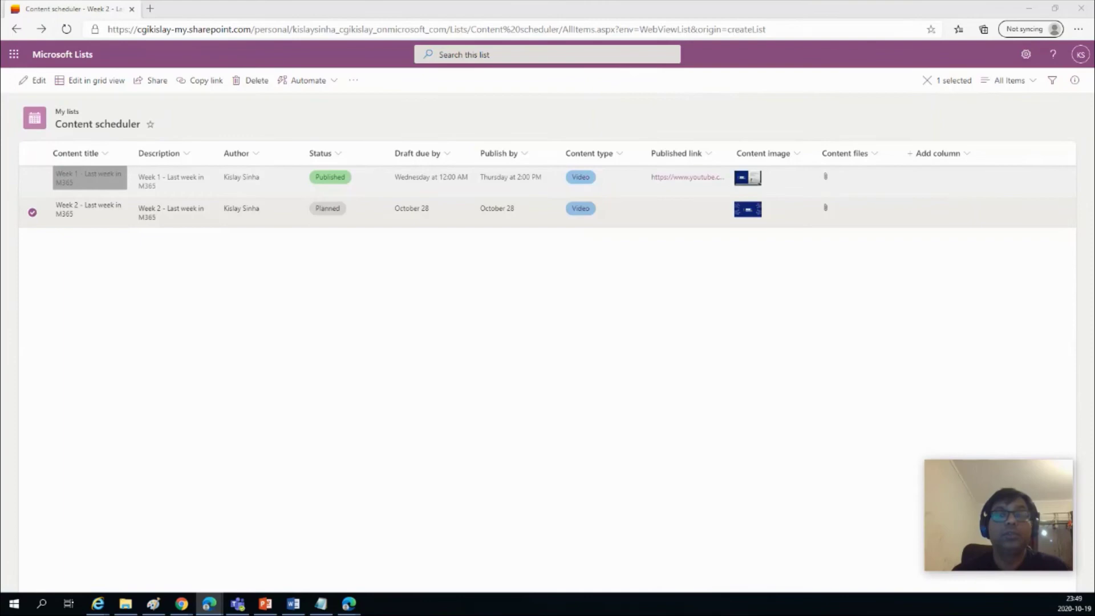
# Read through the Quick formula reference examples in the show or hide columns article
pyautogui.click(151, 80)
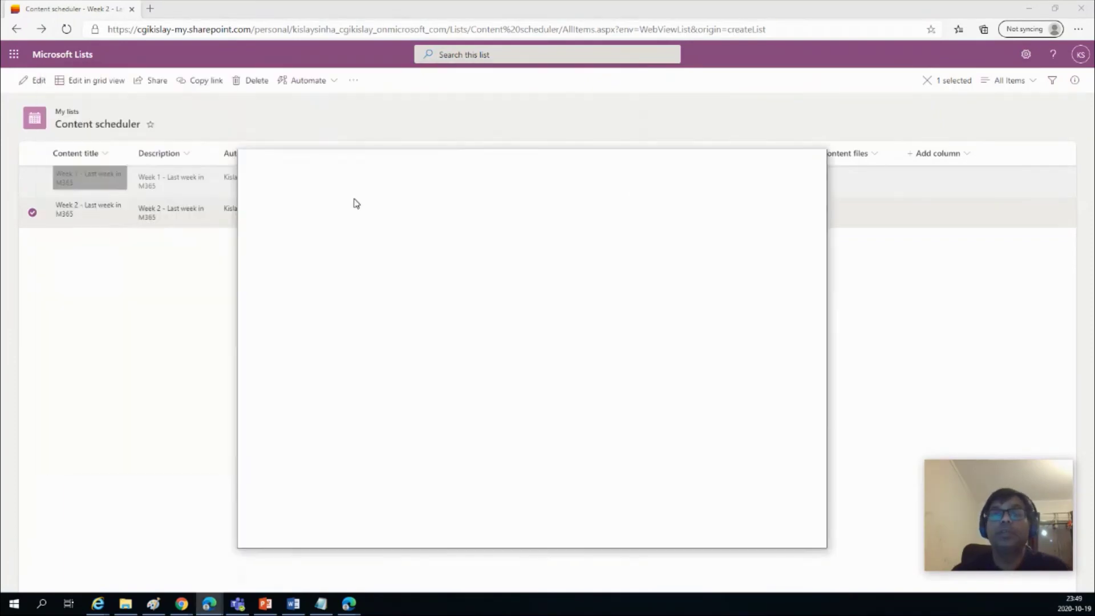
pyautogui.hotkey('alt', 'Tab')
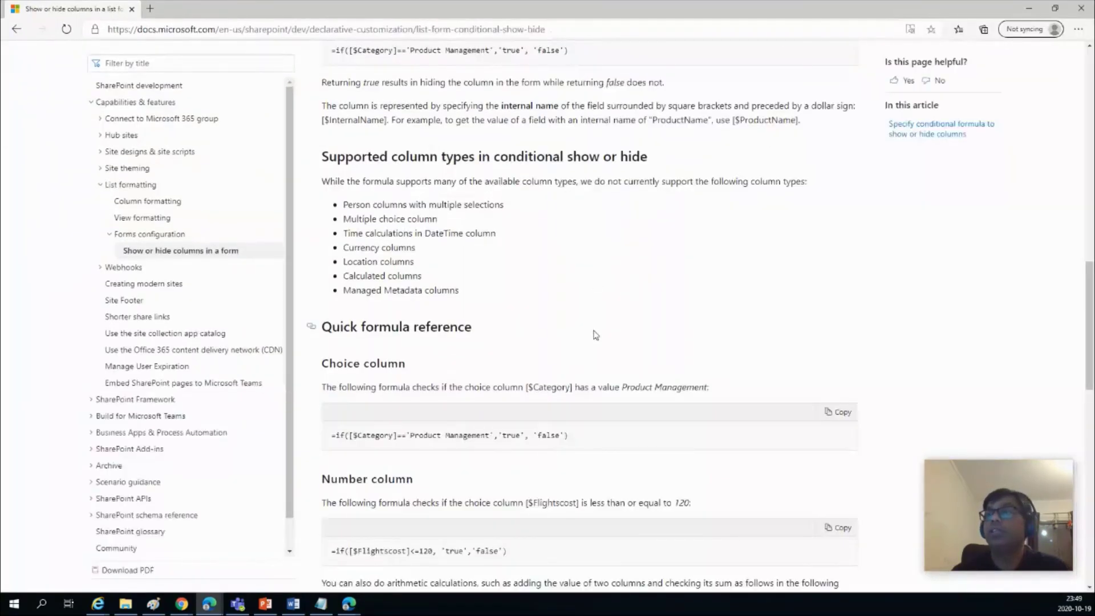
pyautogui.scroll(-3, 595, 335)
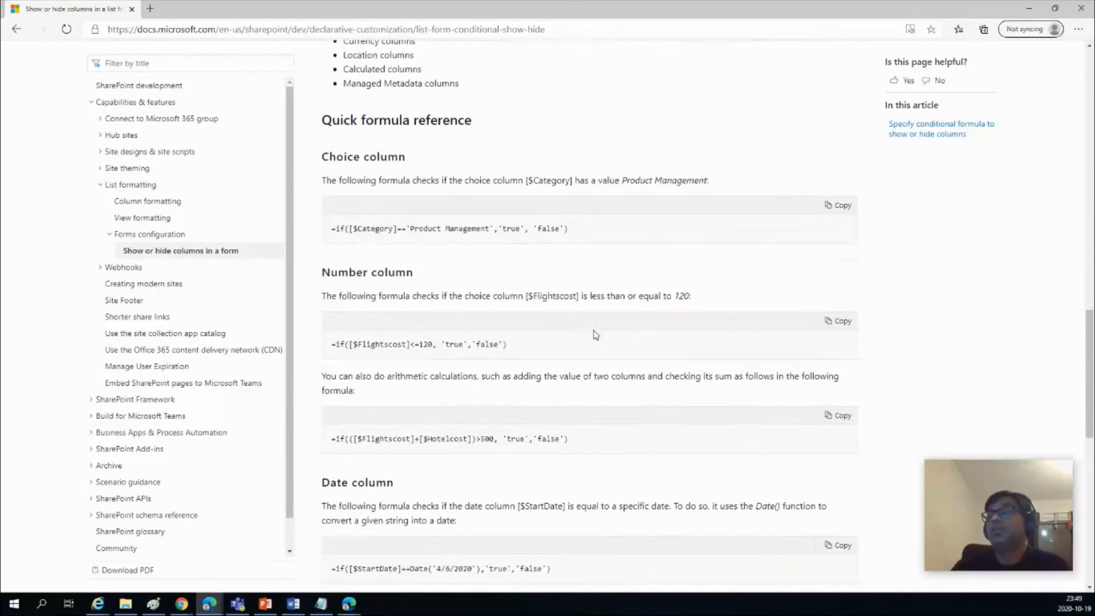
pyautogui.scroll(-1, 595, 334)
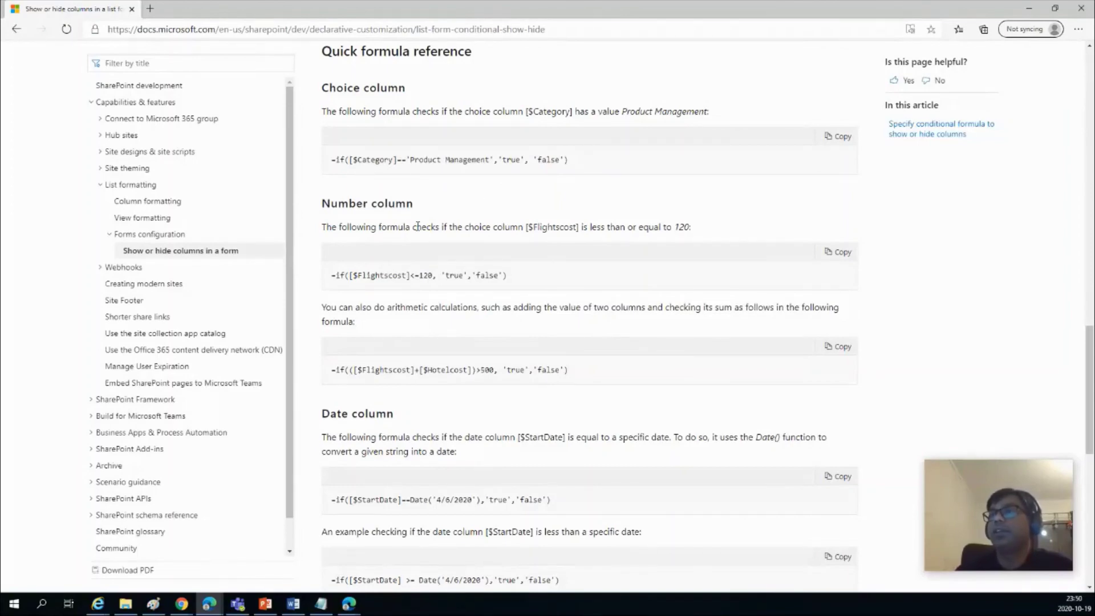
pyautogui.scroll(-1, 393, 293)
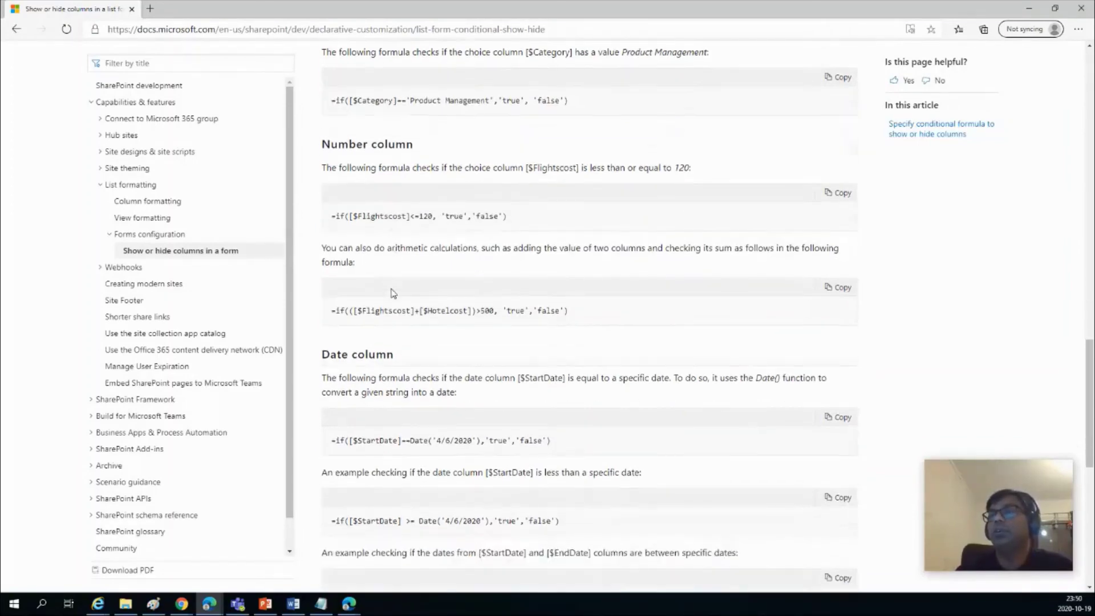
pyautogui.scroll(-3, 393, 293)
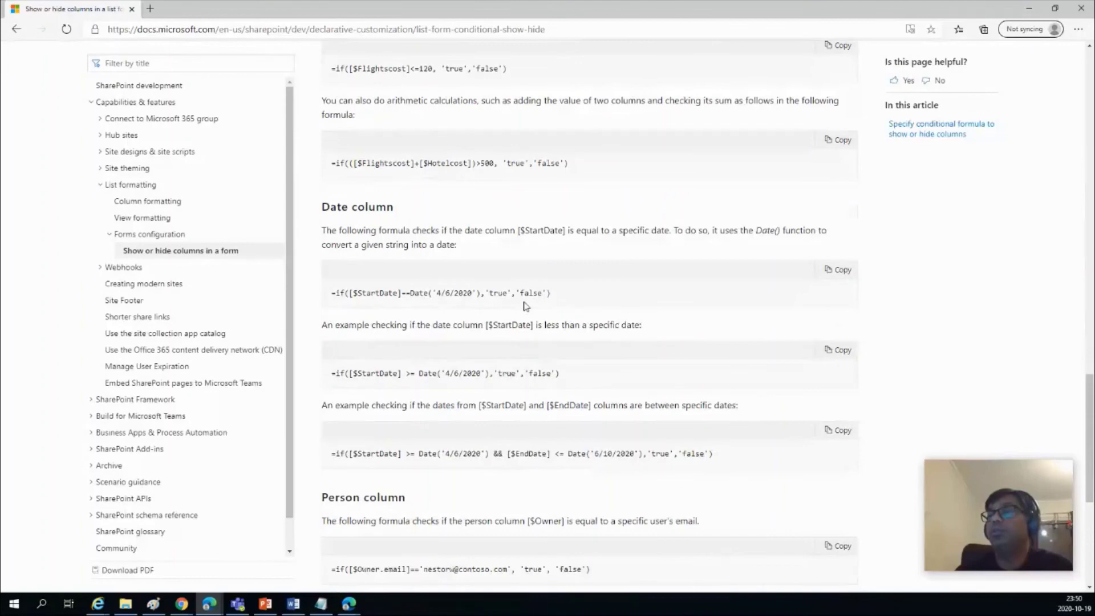
pyautogui.scroll(-4, 525, 306)
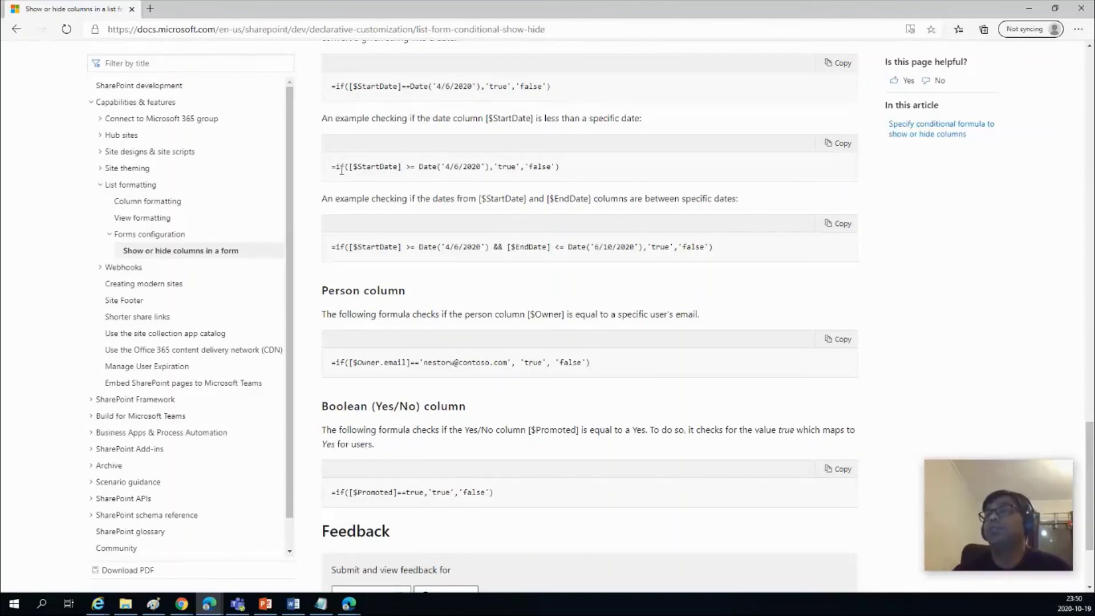
pyautogui.moveTo(344, 168); pyautogui.dragTo(467, 169)
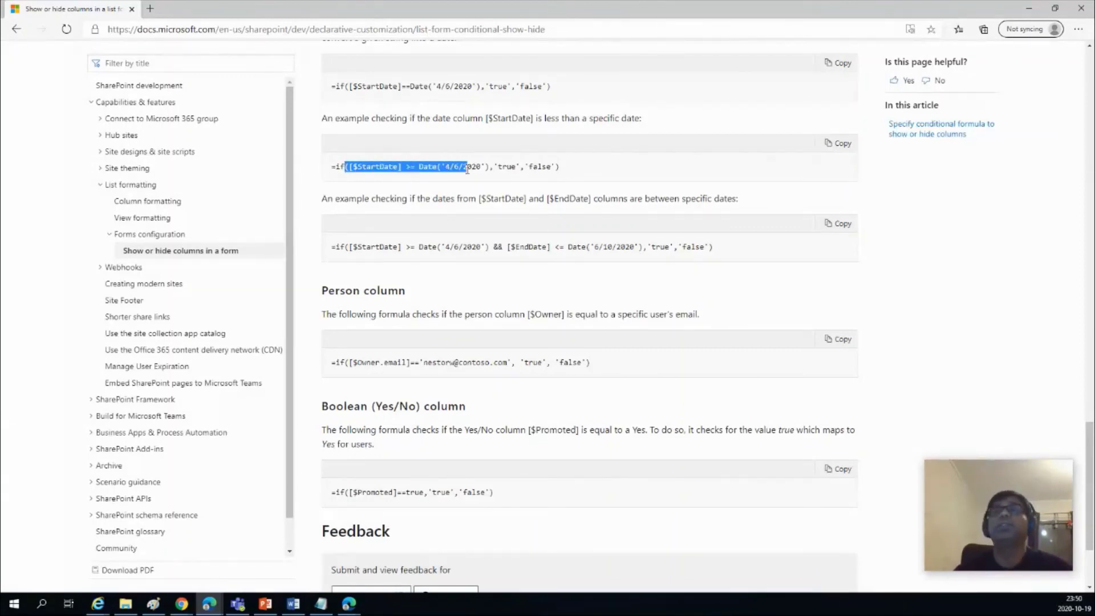
pyautogui.scroll(-2, 467, 169)
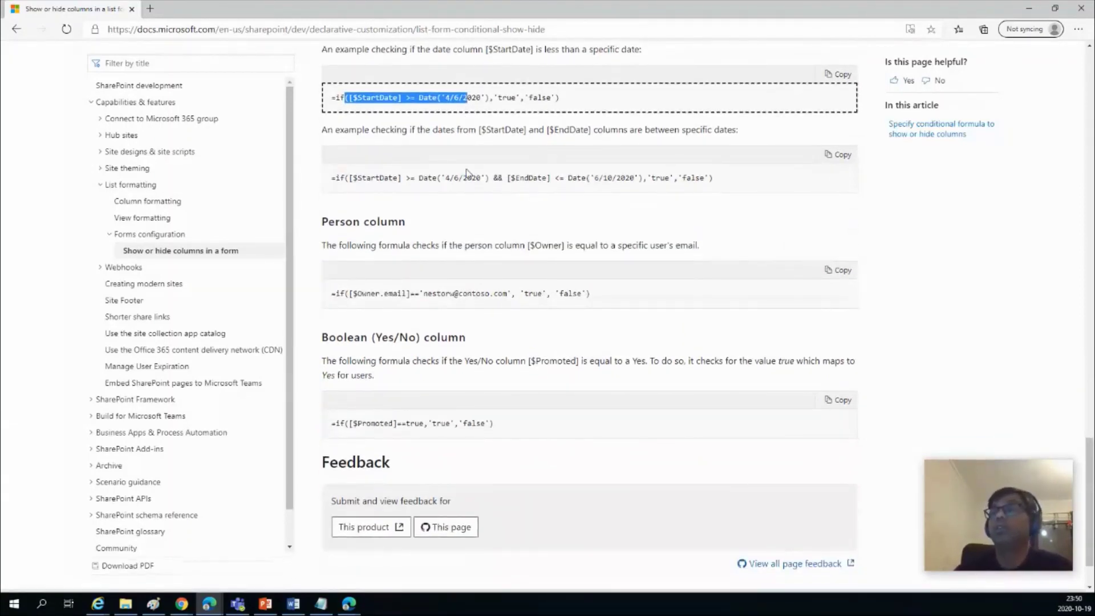
pyautogui.click(390, 292)
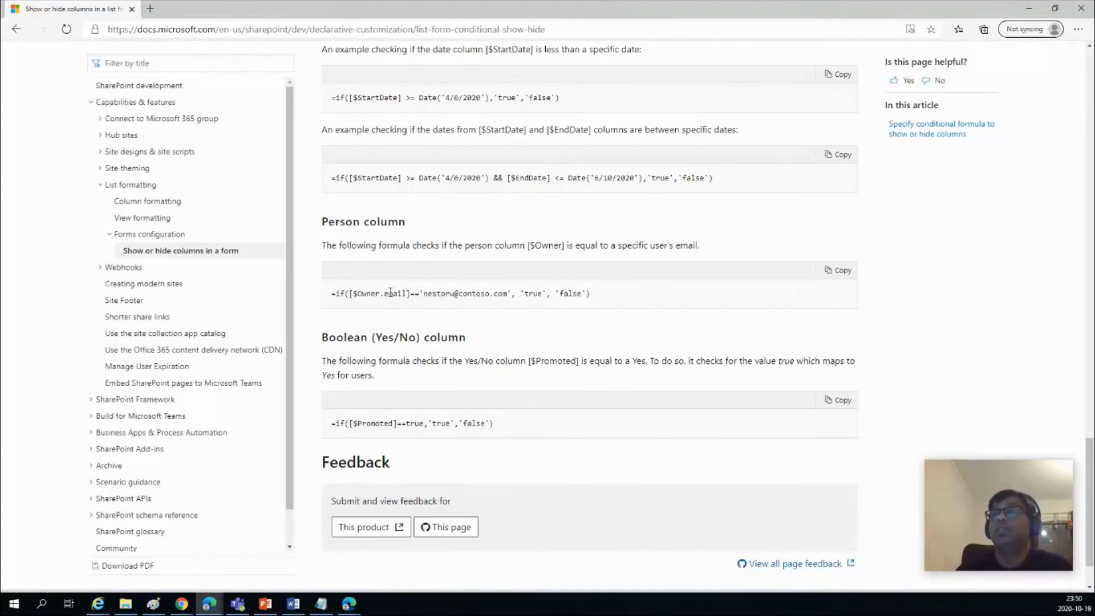
pyautogui.scroll(-2, 397, 349)
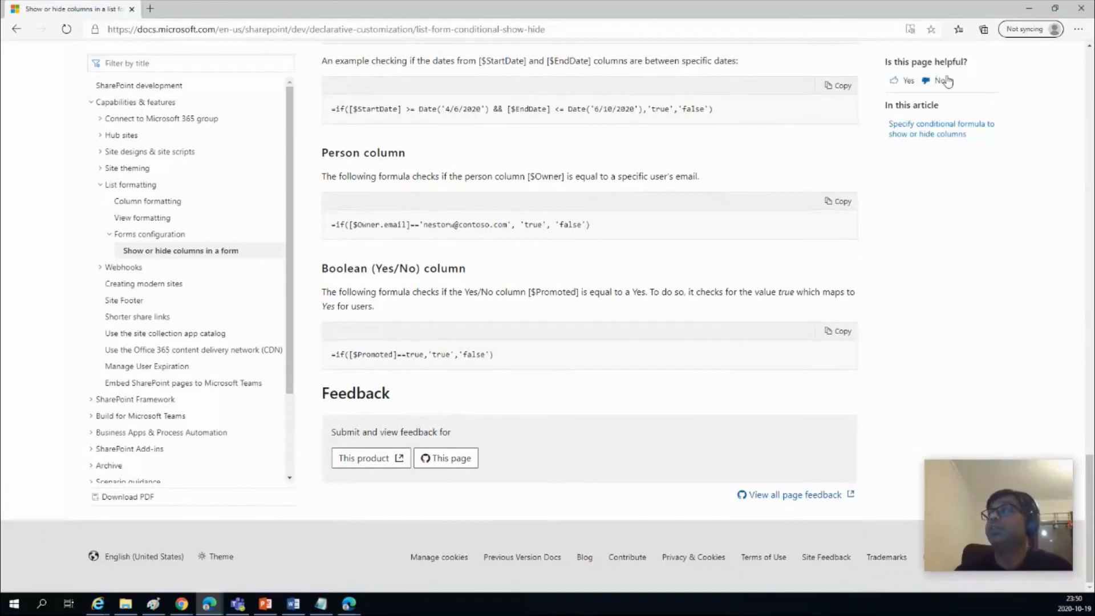
# Minimize Edge and bring back the Limitations and other options slide show
pyautogui.click(1029, 9)
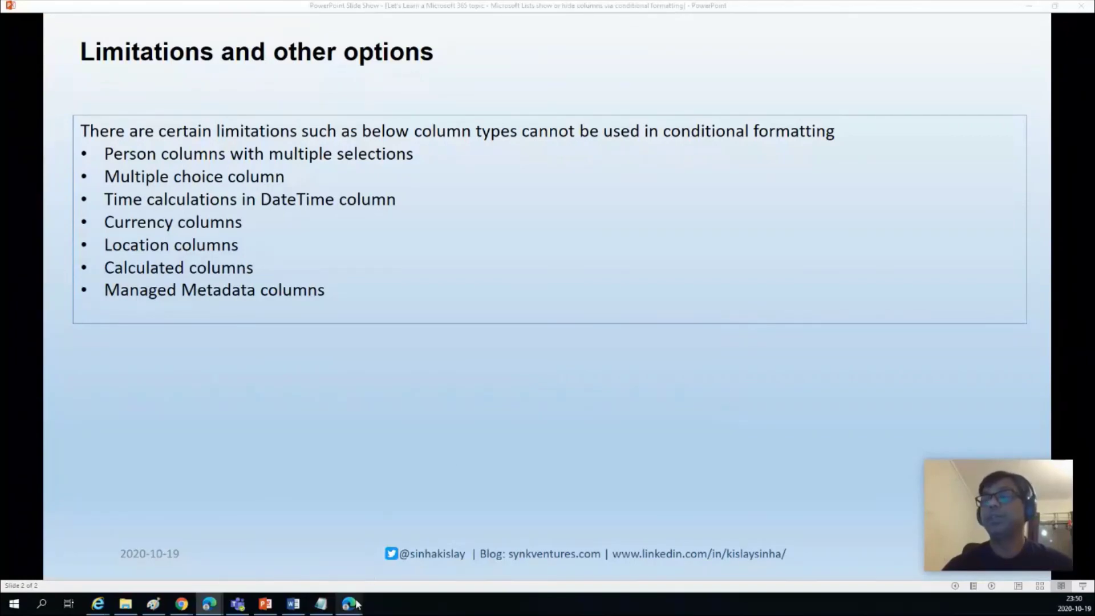
pyautogui.moveTo(349, 603)
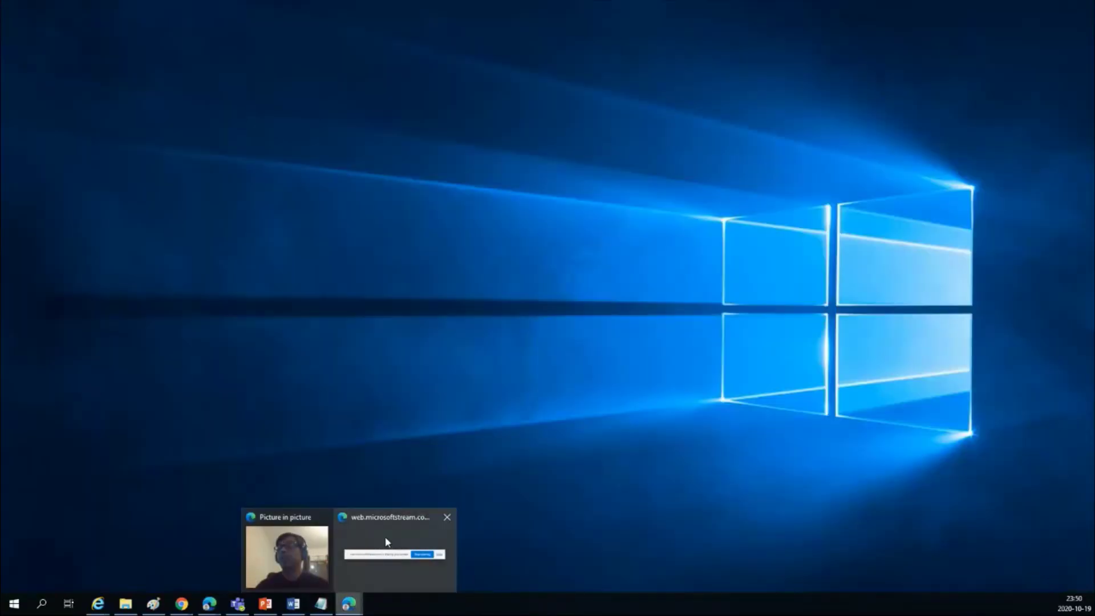
pyautogui.click(386, 542)
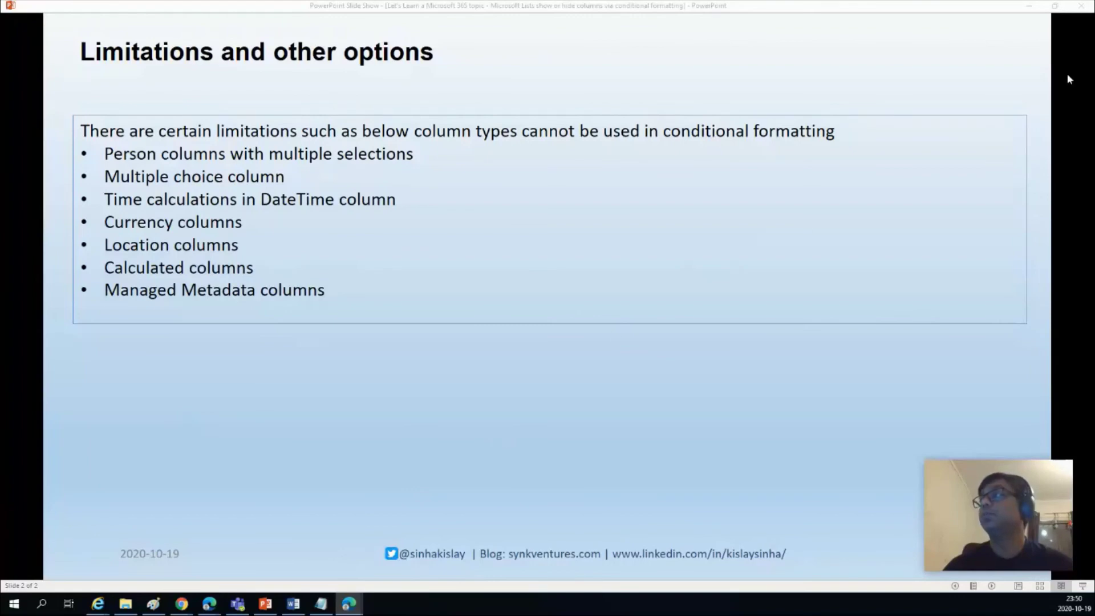
# Minimize the slide show and switch to the Power Automate Desktop October 2020 update blog post
pyautogui.click(1029, 7)
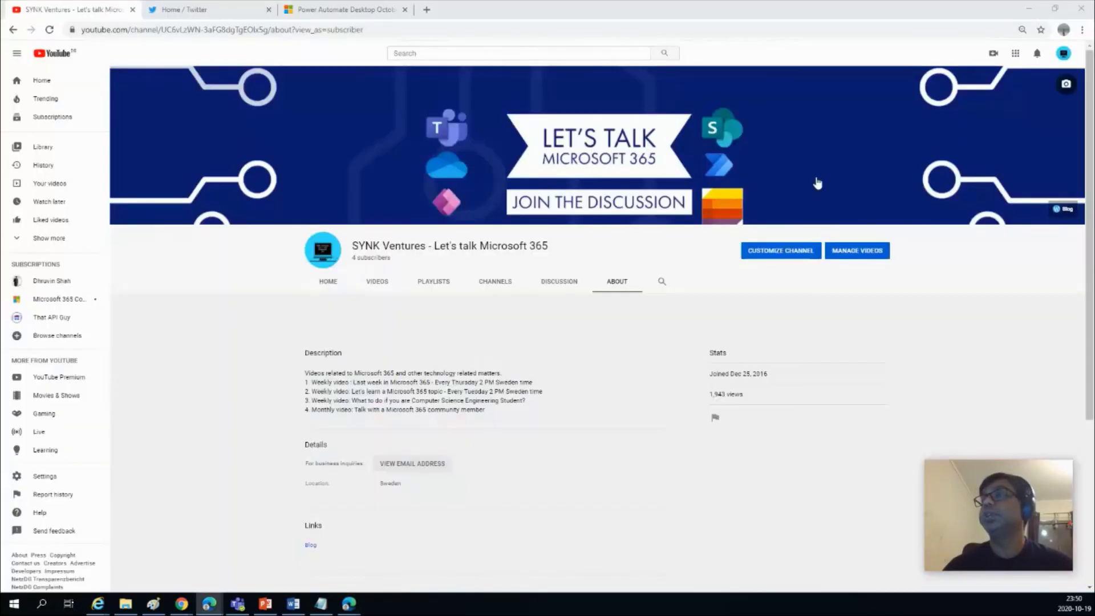
pyautogui.click(341, 9)
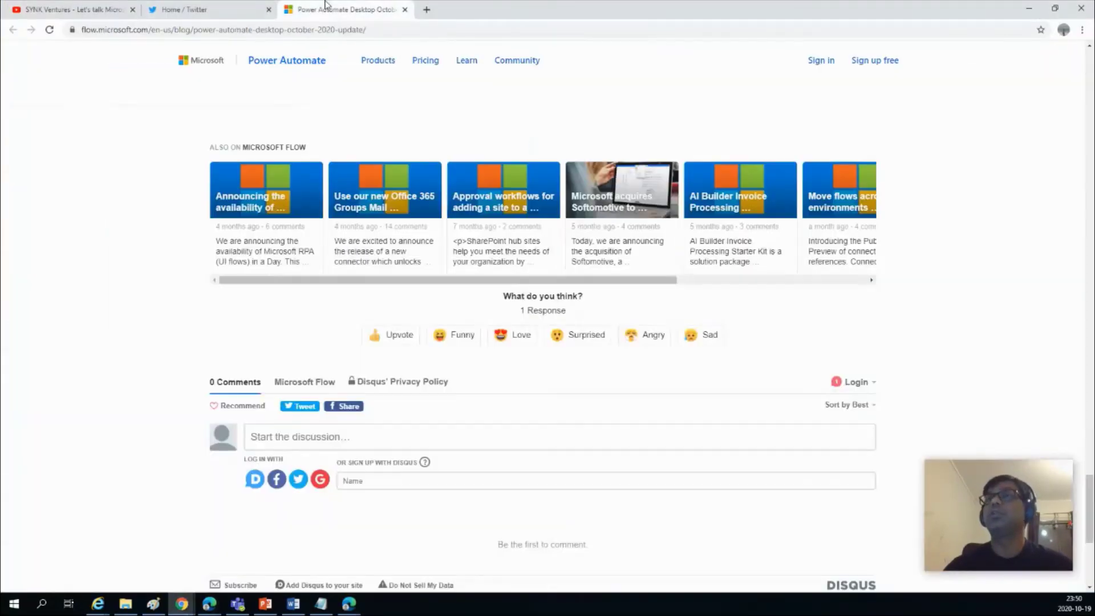